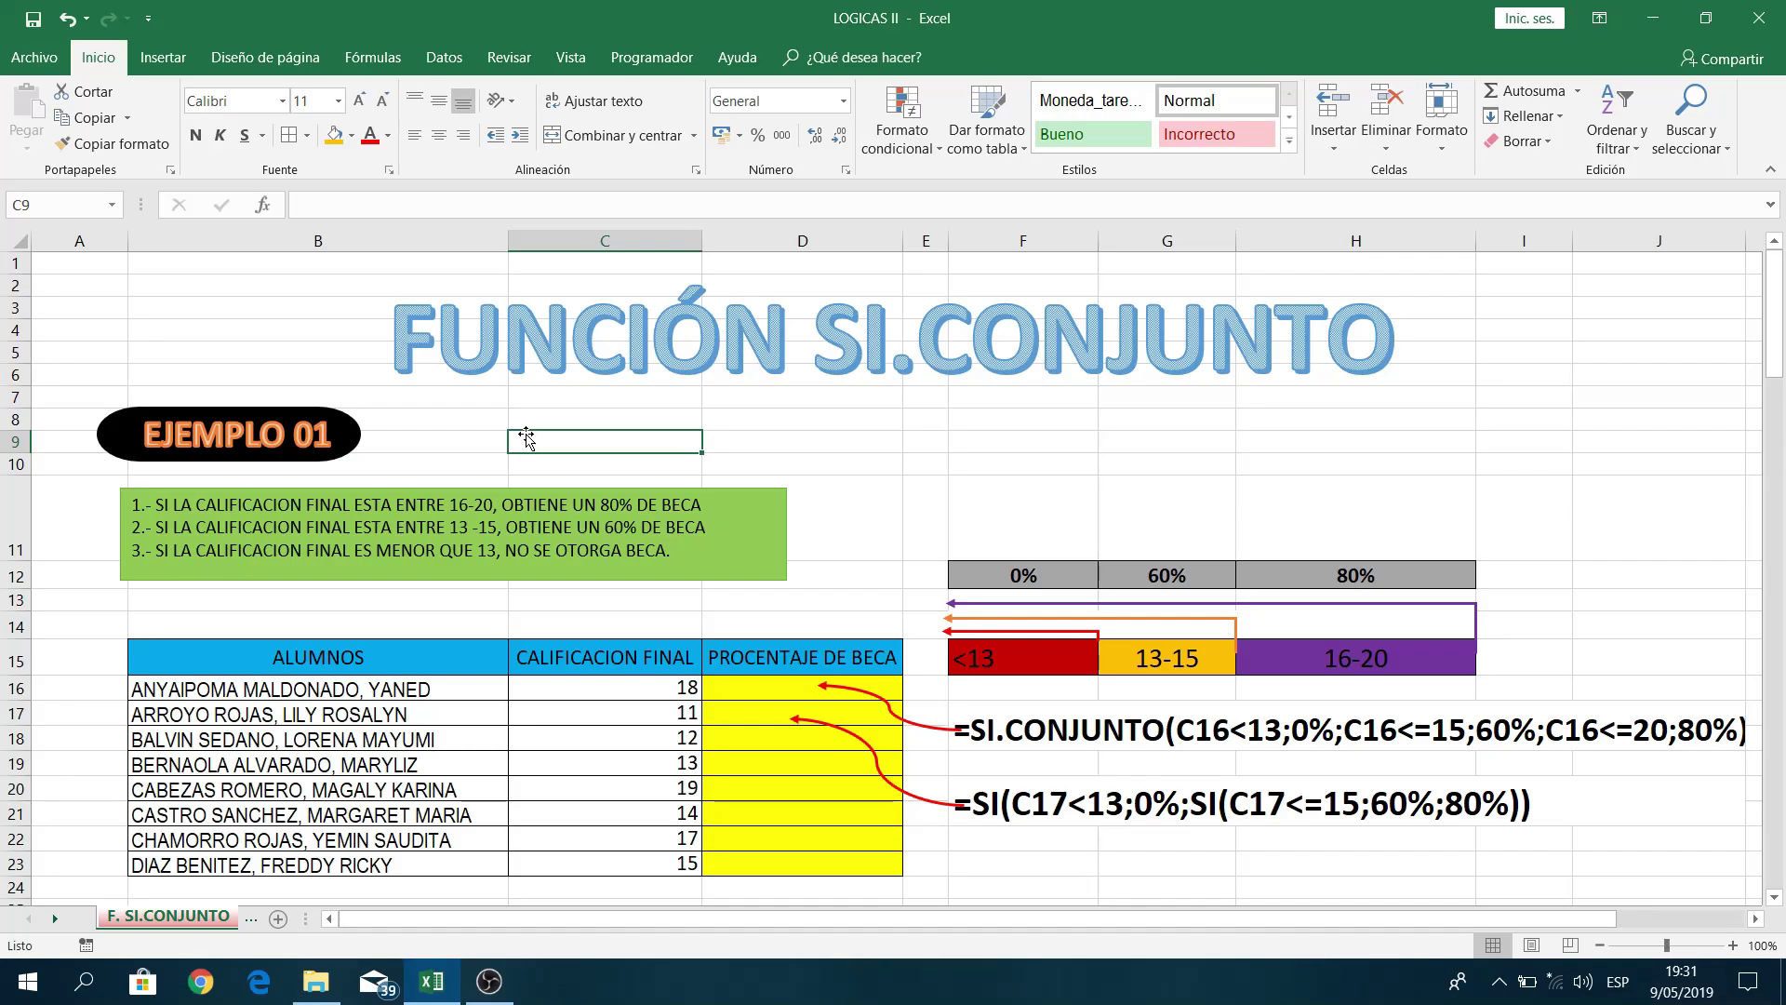
# Step: Highlight the student names, CALIFICACION FINAL grades and PROCENTAJE DE BECA columns of the table
pyautogui.click(364, 630)
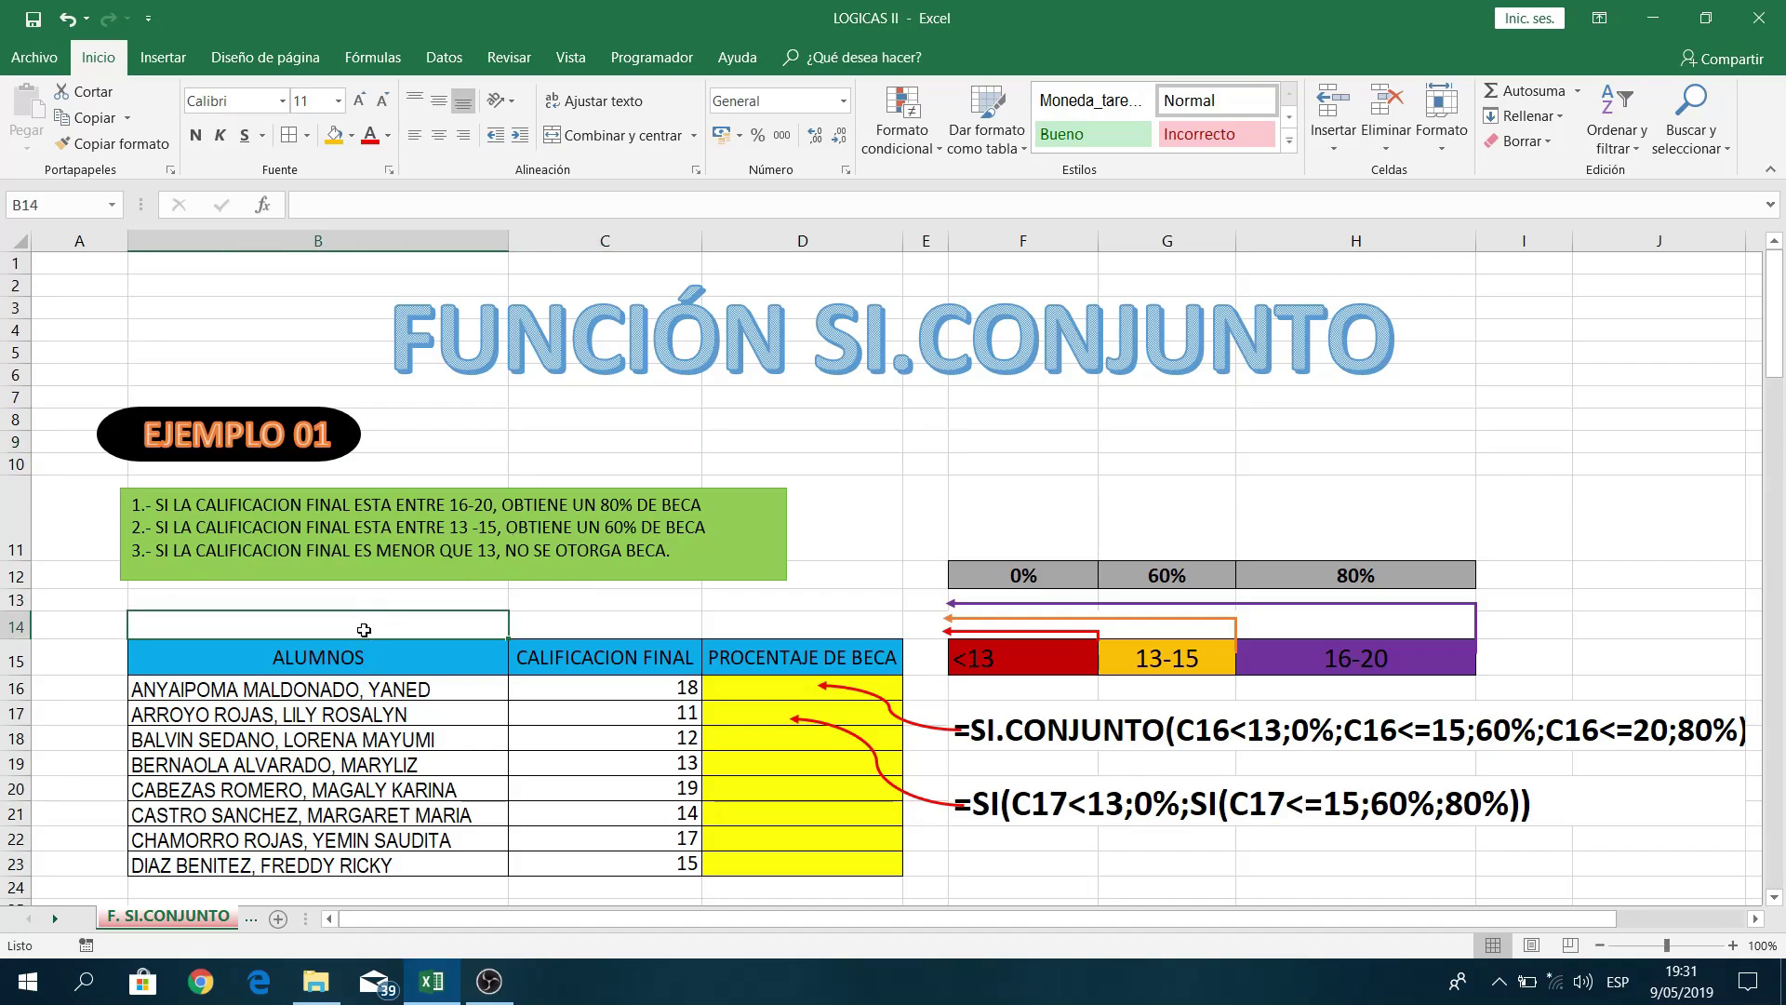
pyautogui.click(186, 662)
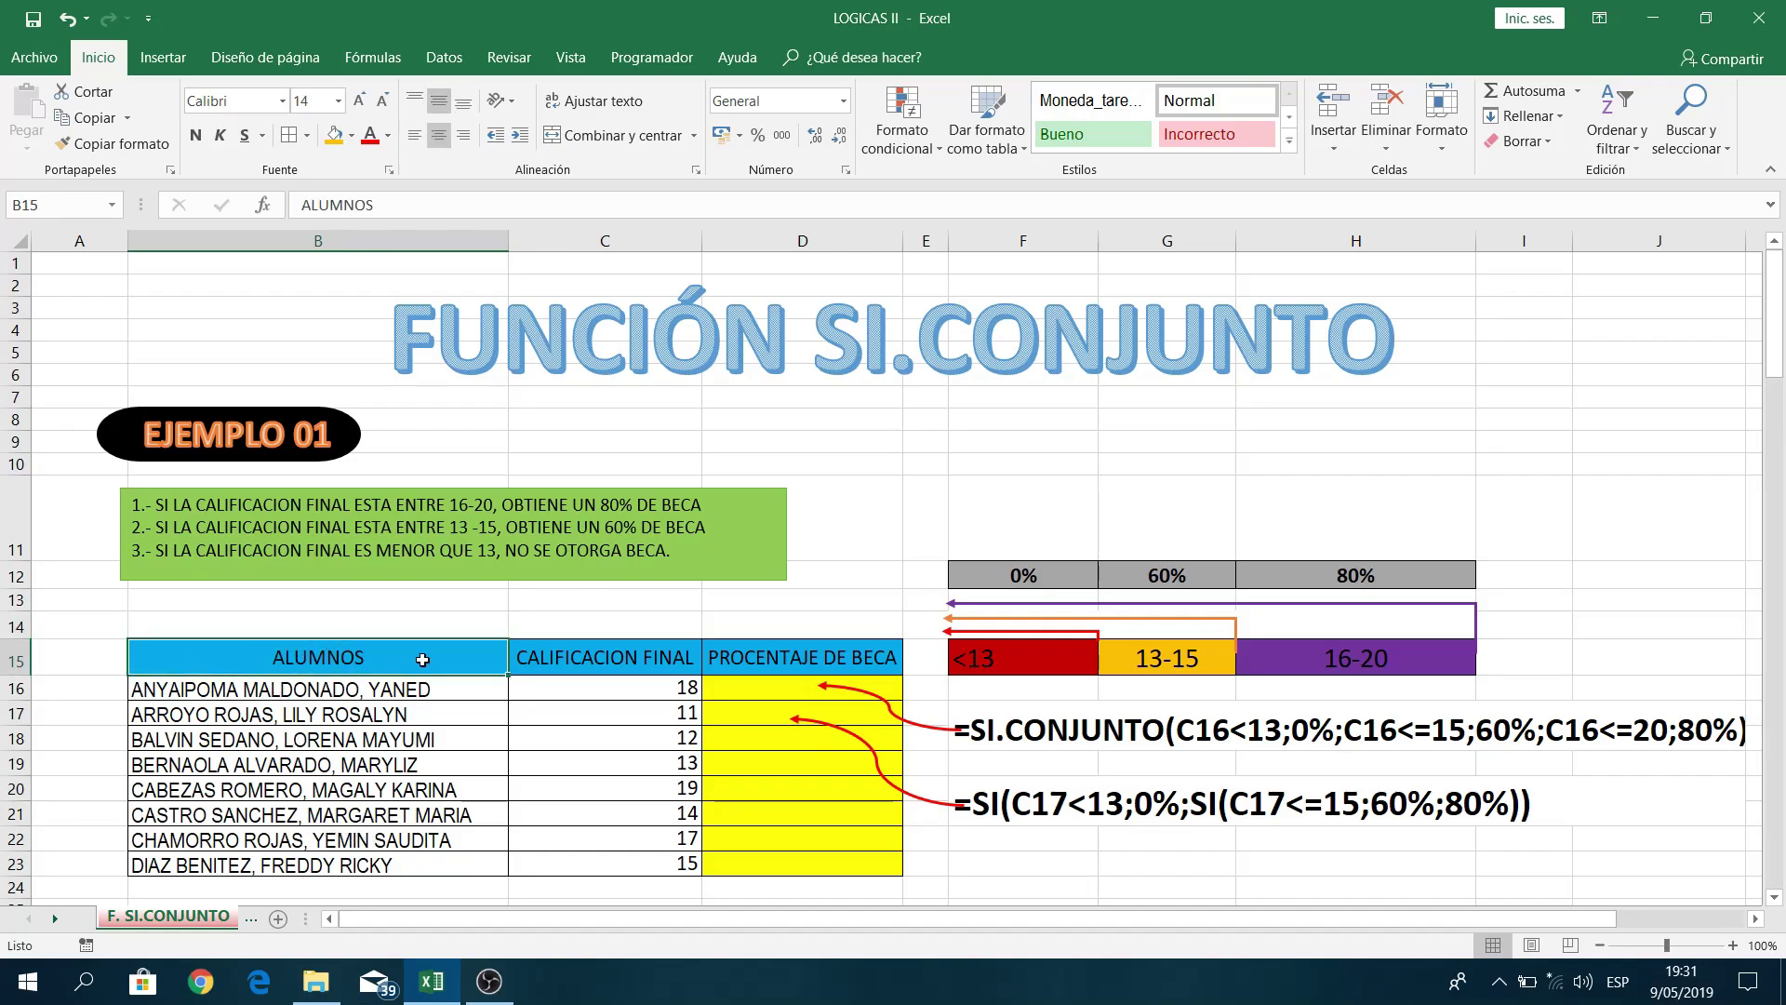
pyautogui.moveTo(422, 659); pyautogui.dragTo(415, 873)
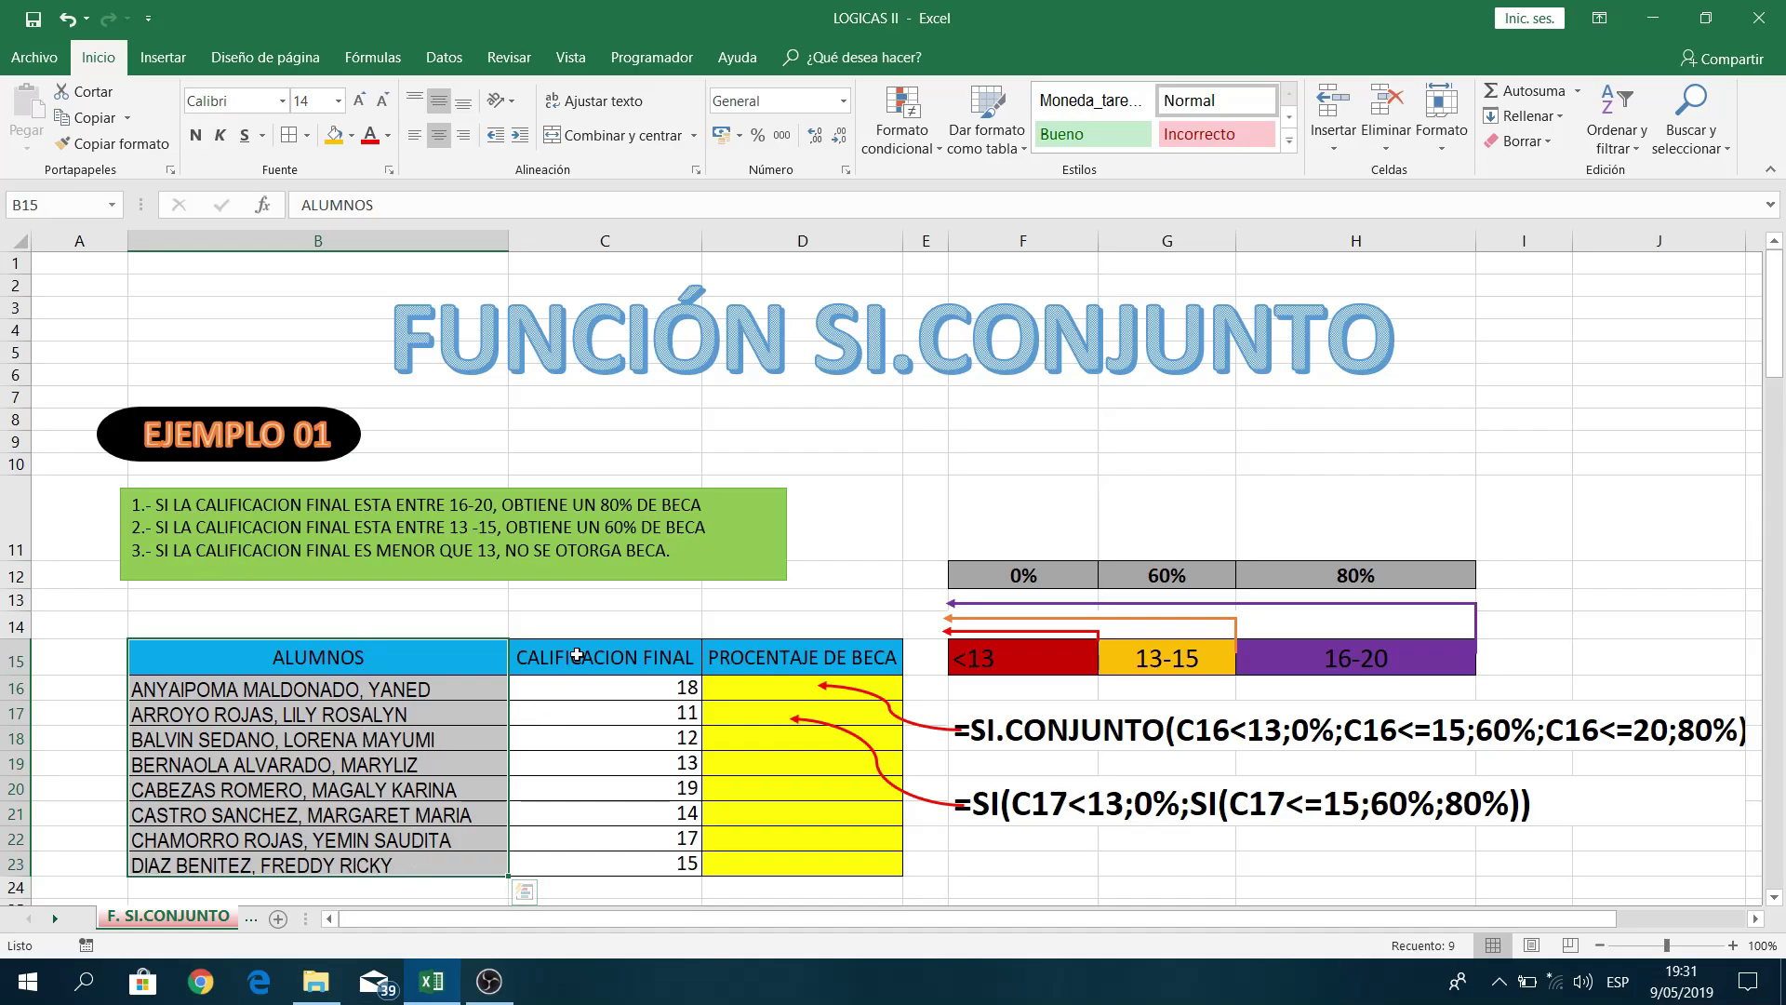
pyautogui.moveTo(577, 655); pyautogui.dragTo(589, 864)
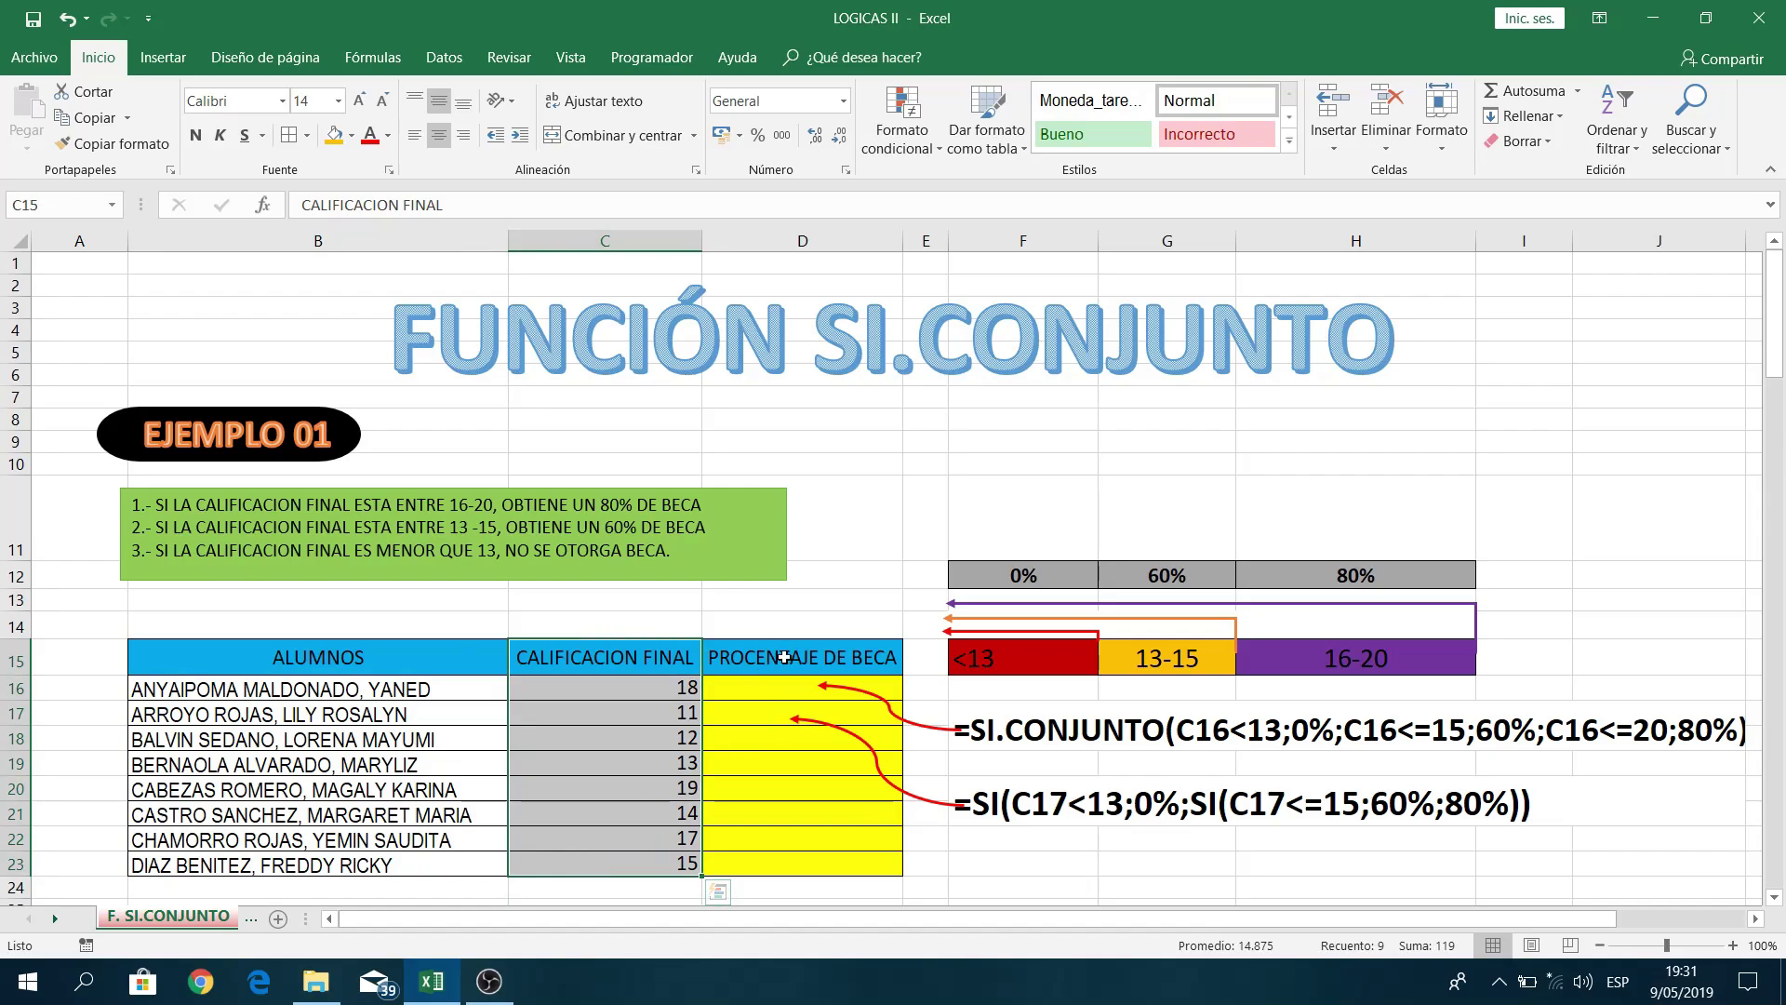
pyautogui.moveTo(784, 656); pyautogui.dragTo(808, 862)
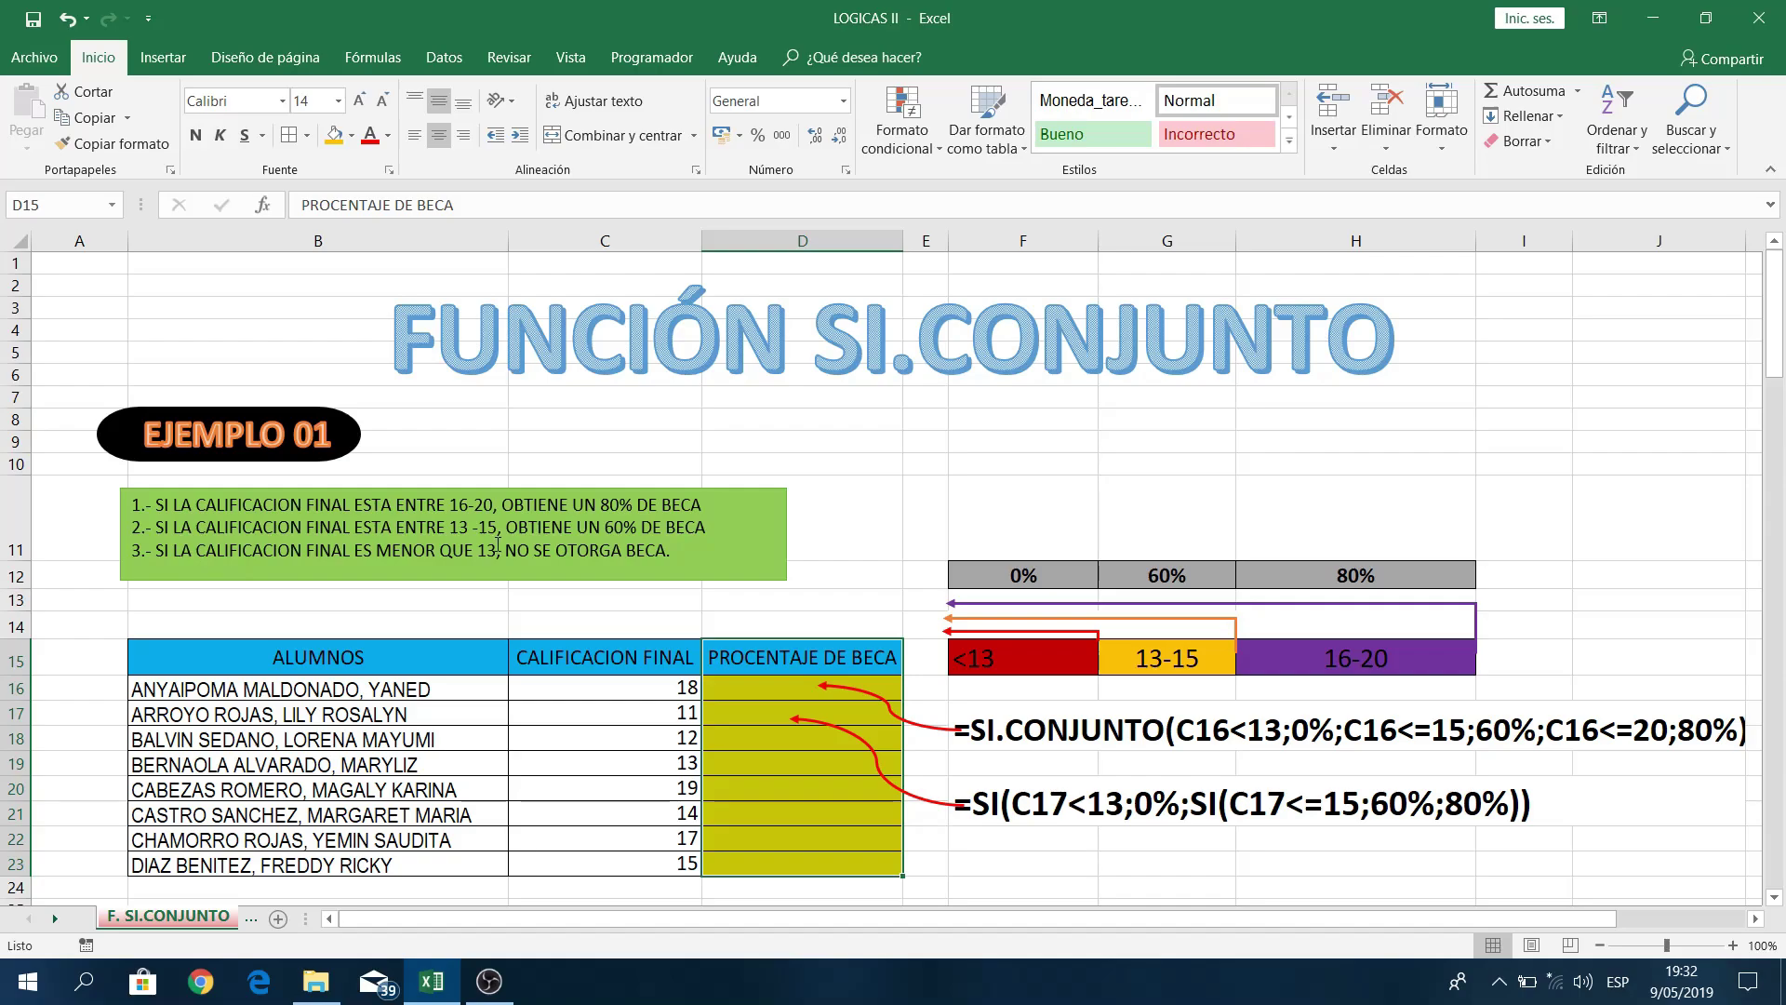
# Step: Select the green box of scholarship rules, then return to the worksheet cells
pyautogui.click(498, 550)
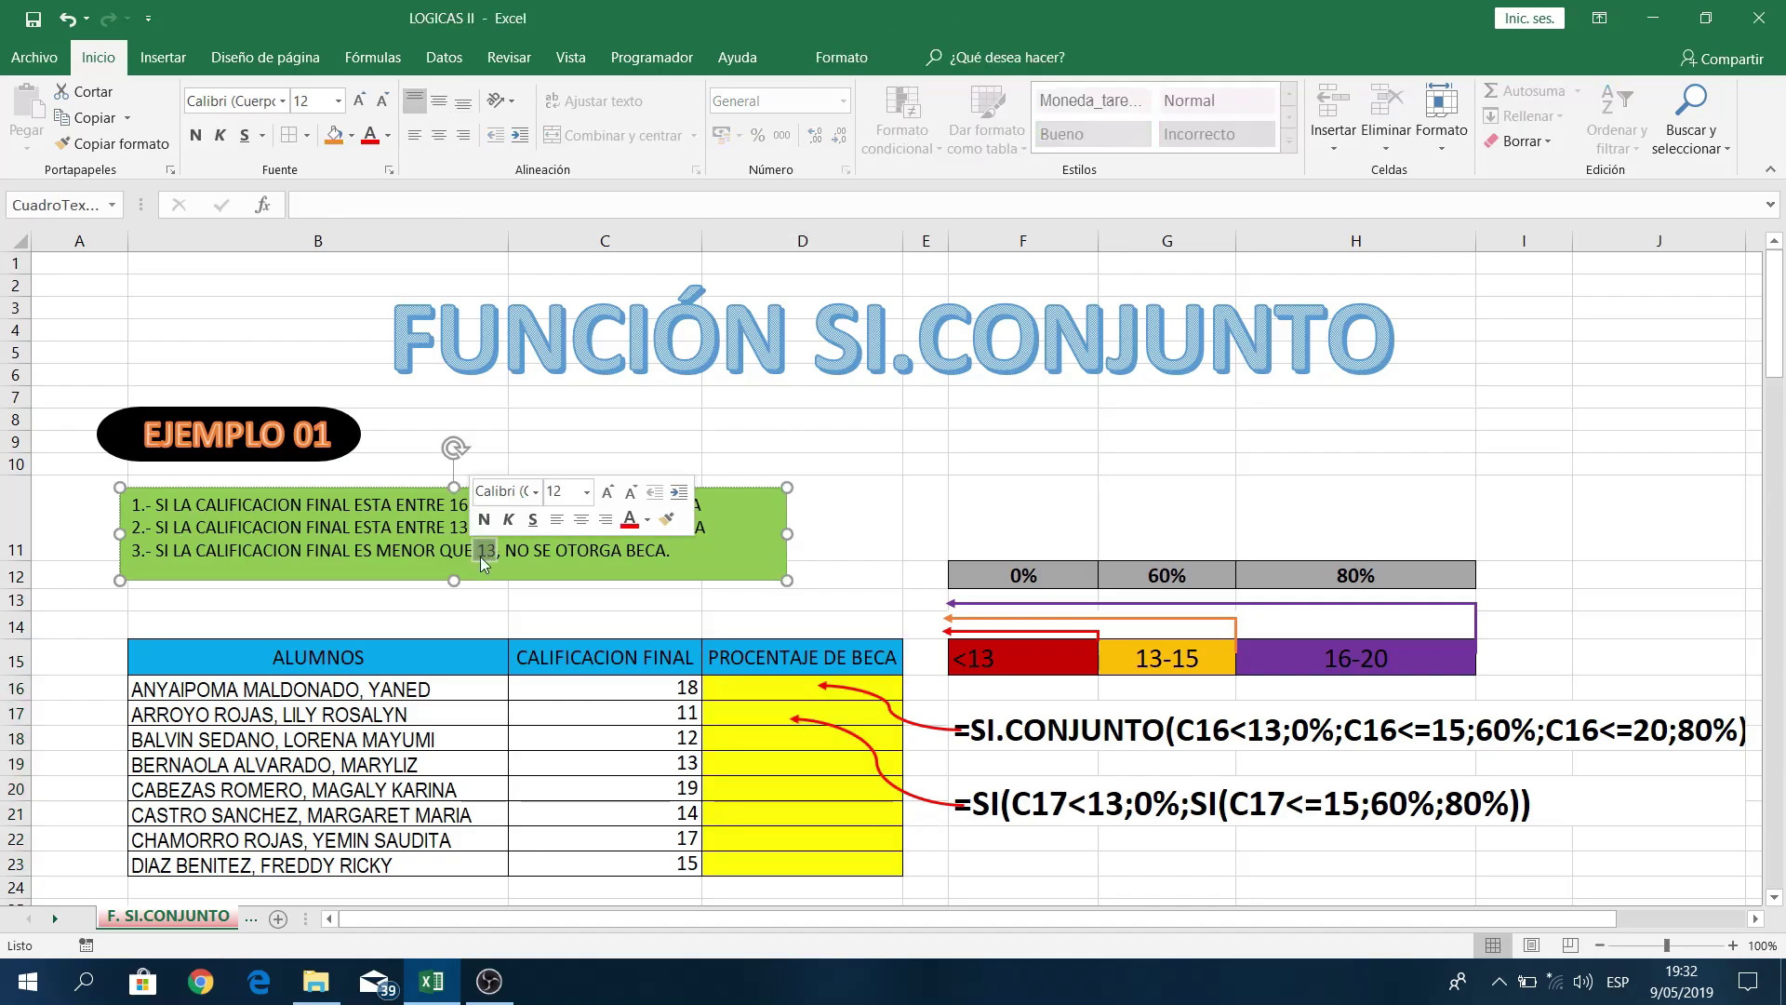
pyautogui.click(708, 548)
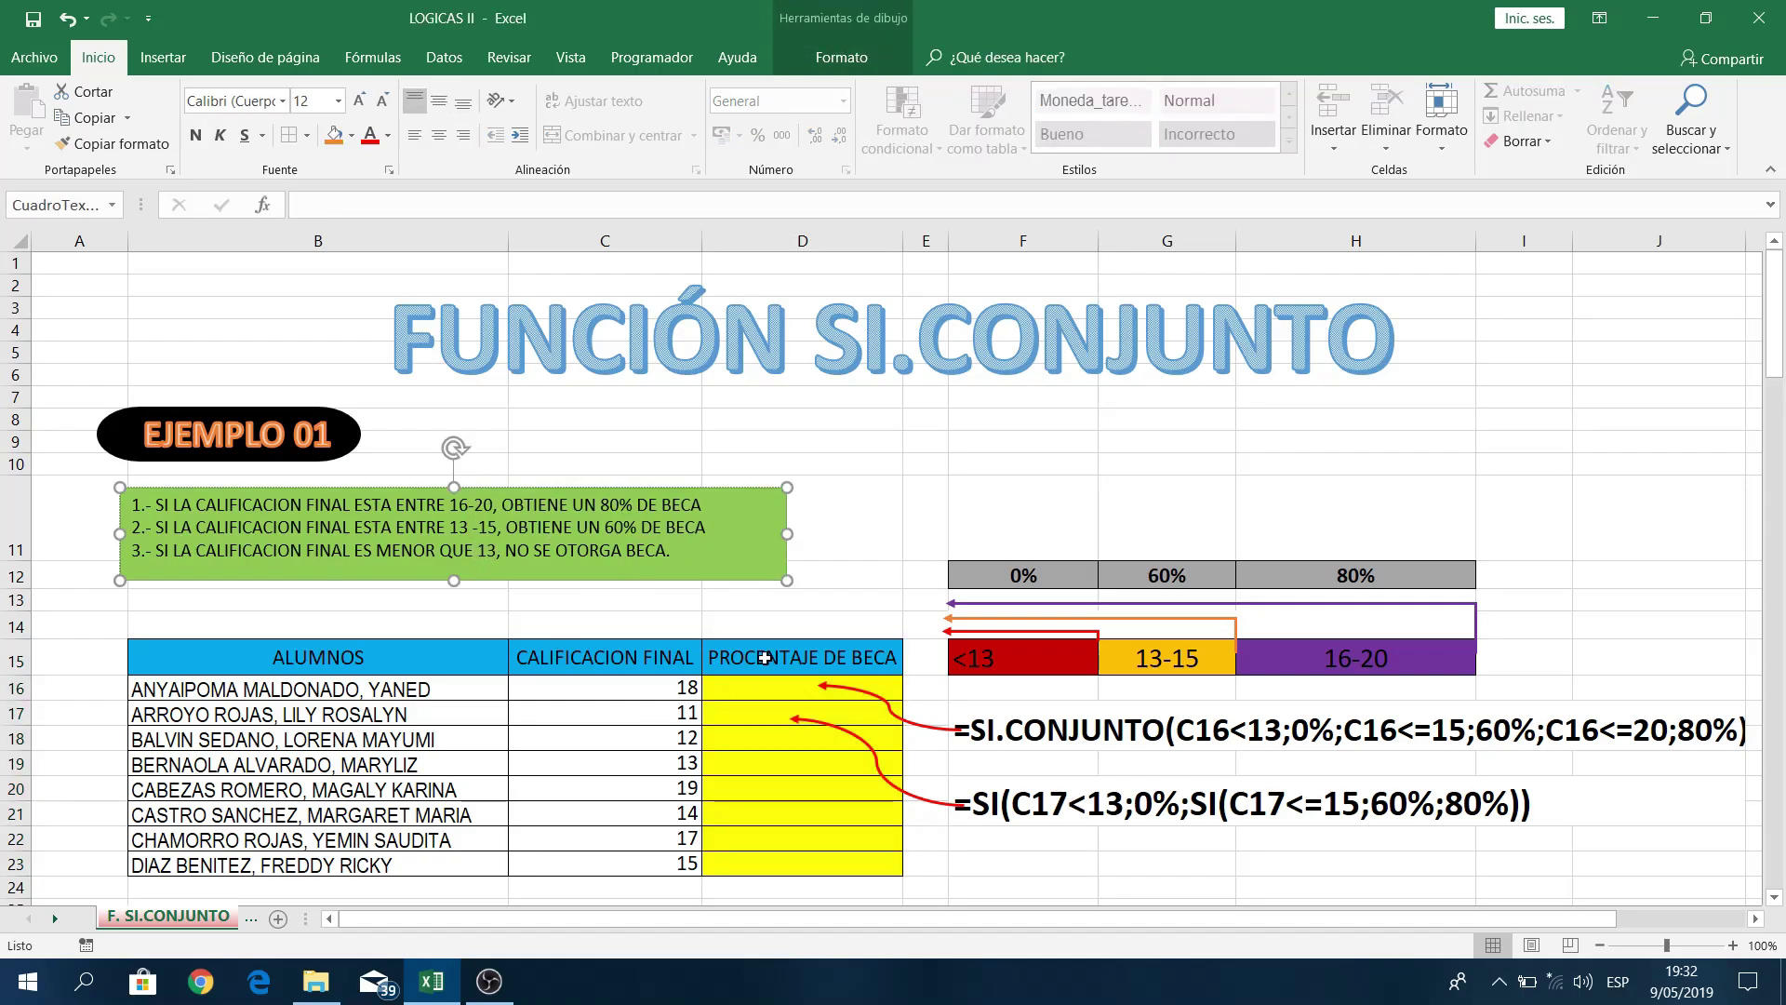
pyautogui.click(825, 533)
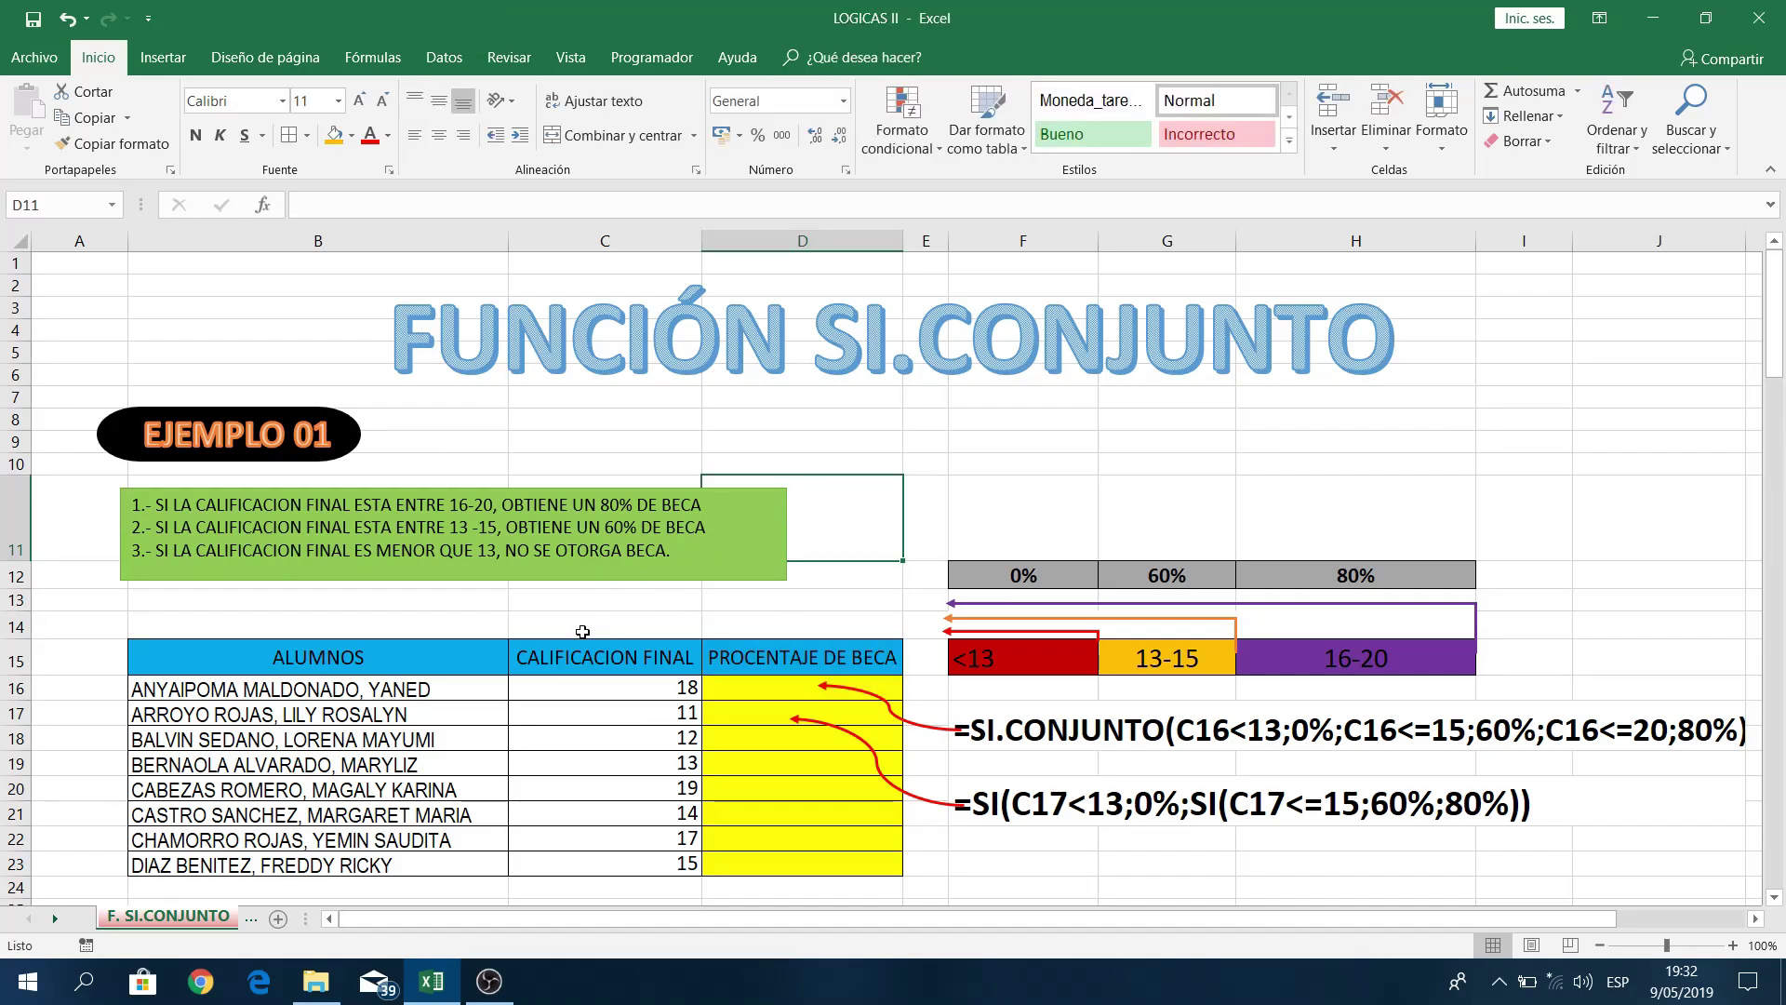
pyautogui.click(609, 595)
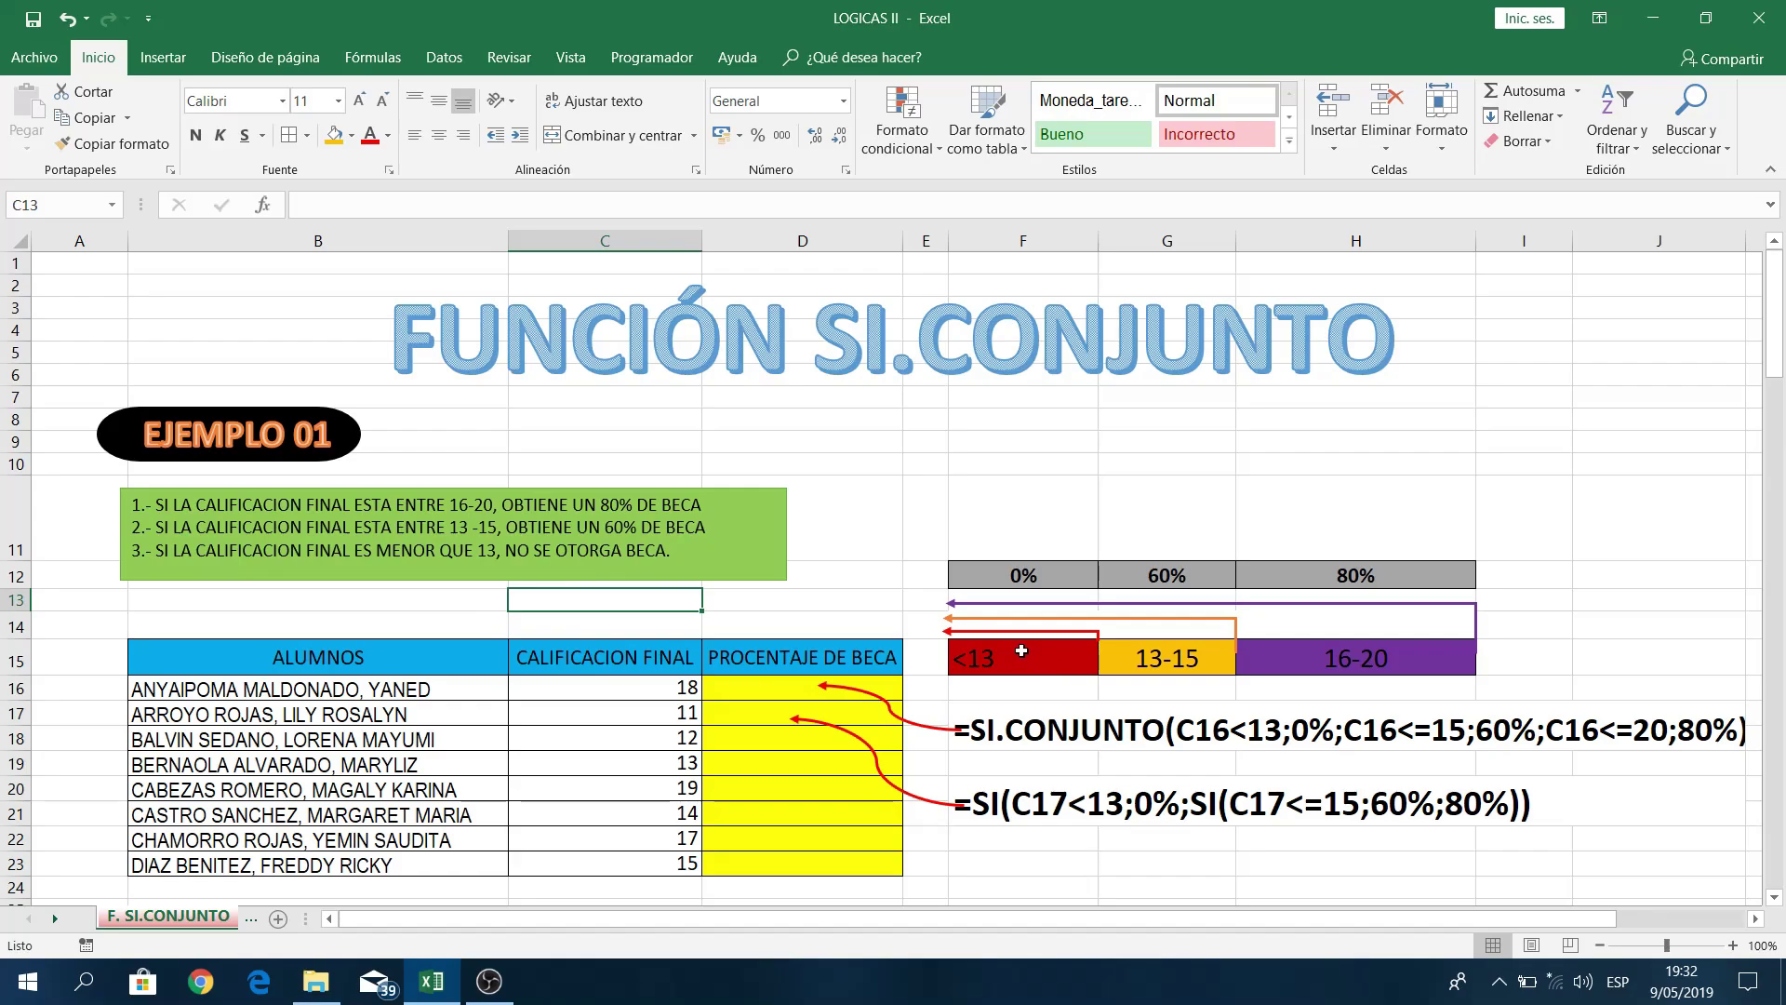
# Step: Review the row 15 grade bands (<13, 13-15, 16-20) against the first student's grade of 18
pyautogui.moveTo(1022, 651); pyautogui.dragTo(1348, 662)
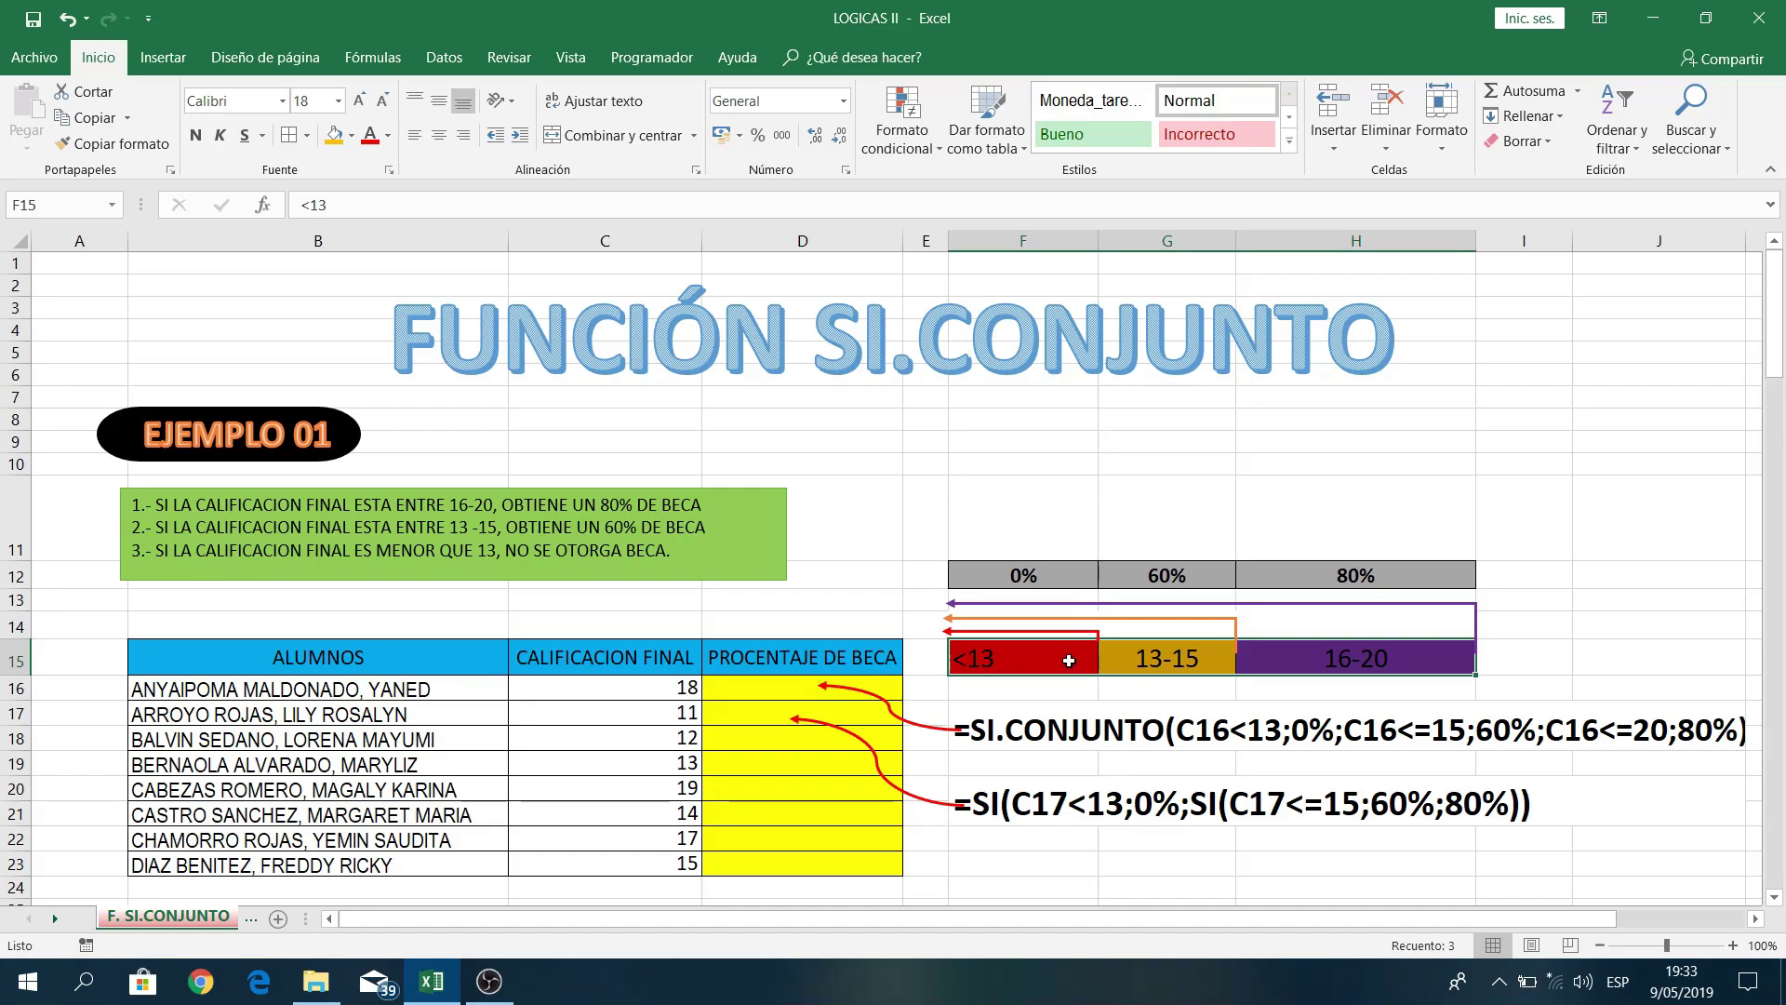
pyautogui.moveTo(1069, 660); pyautogui.dragTo(1360, 651)
pyautogui.click(1074, 654)
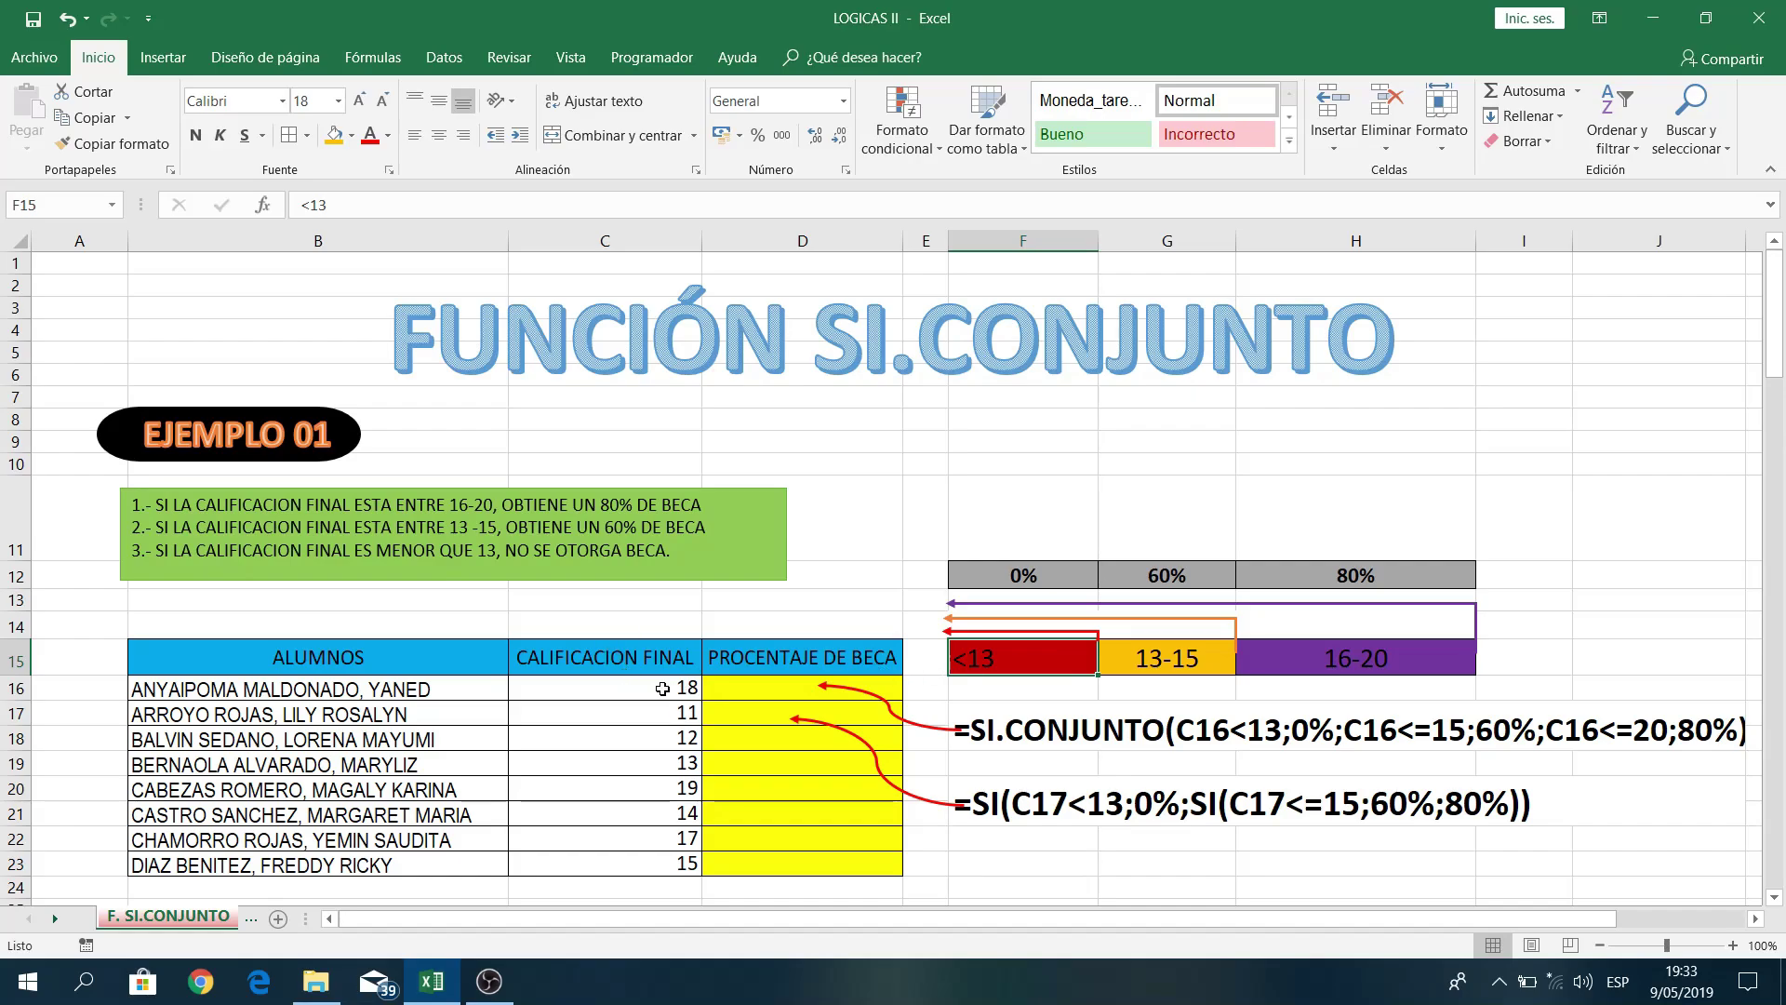
pyautogui.click(663, 688)
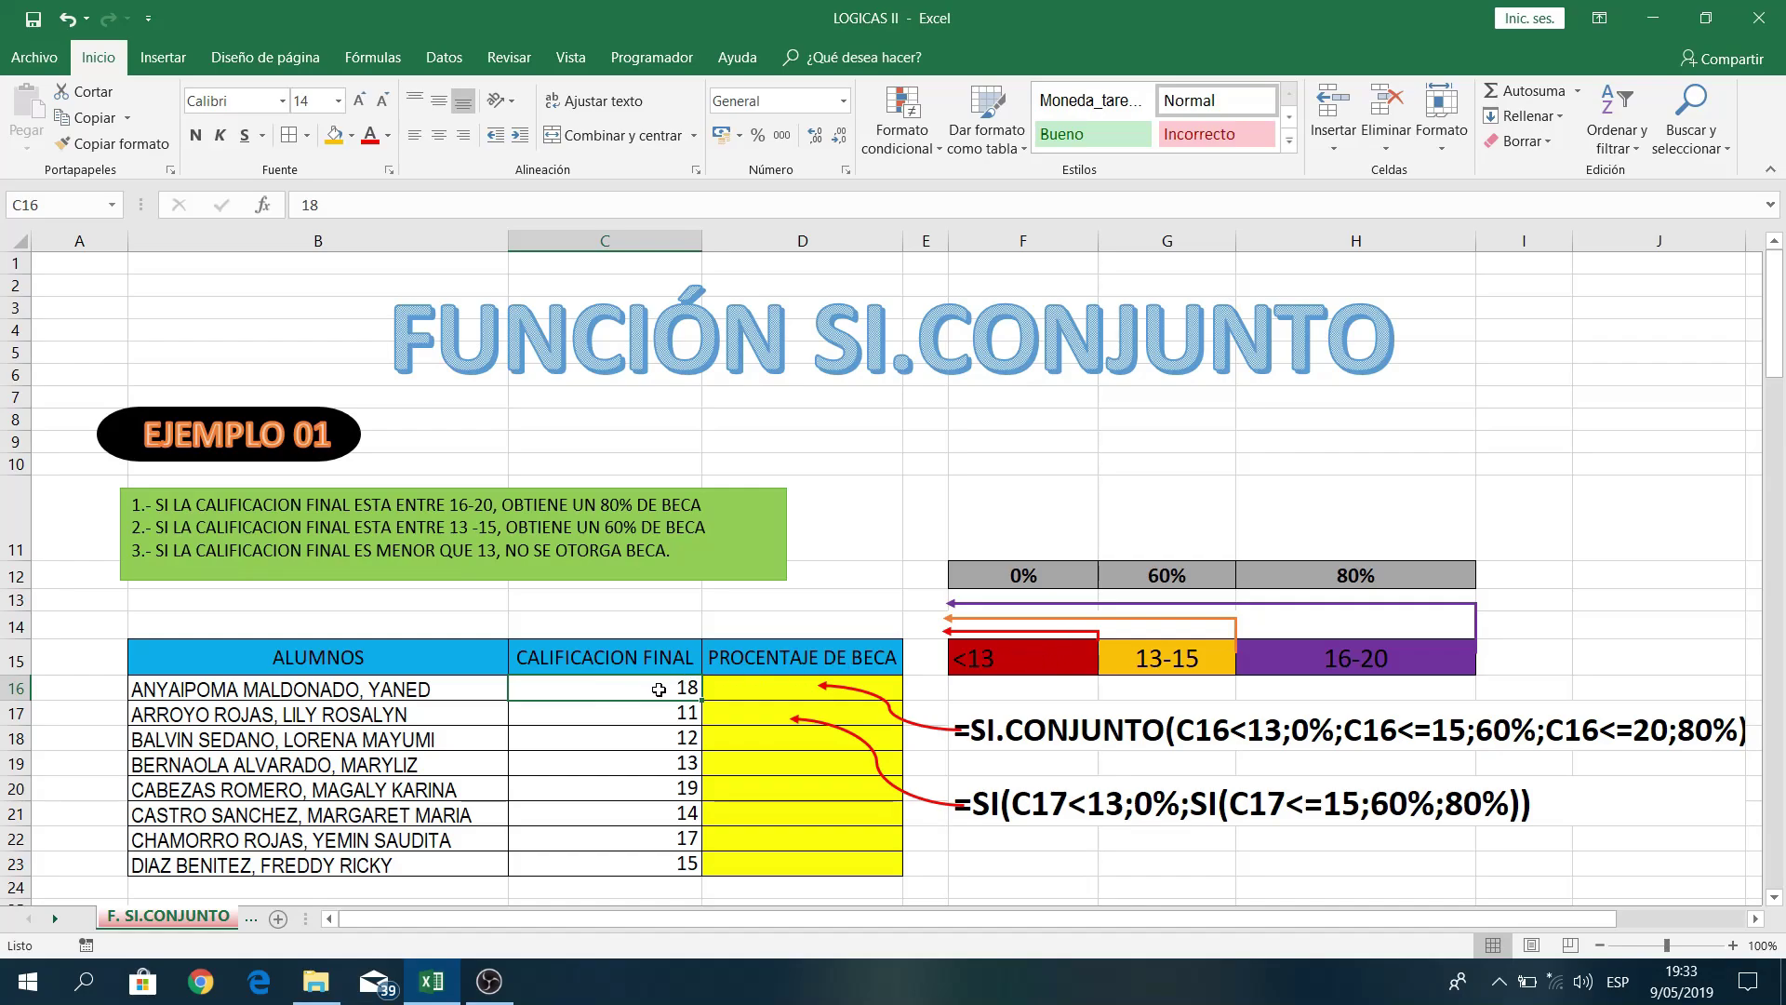
pyautogui.click(1048, 658)
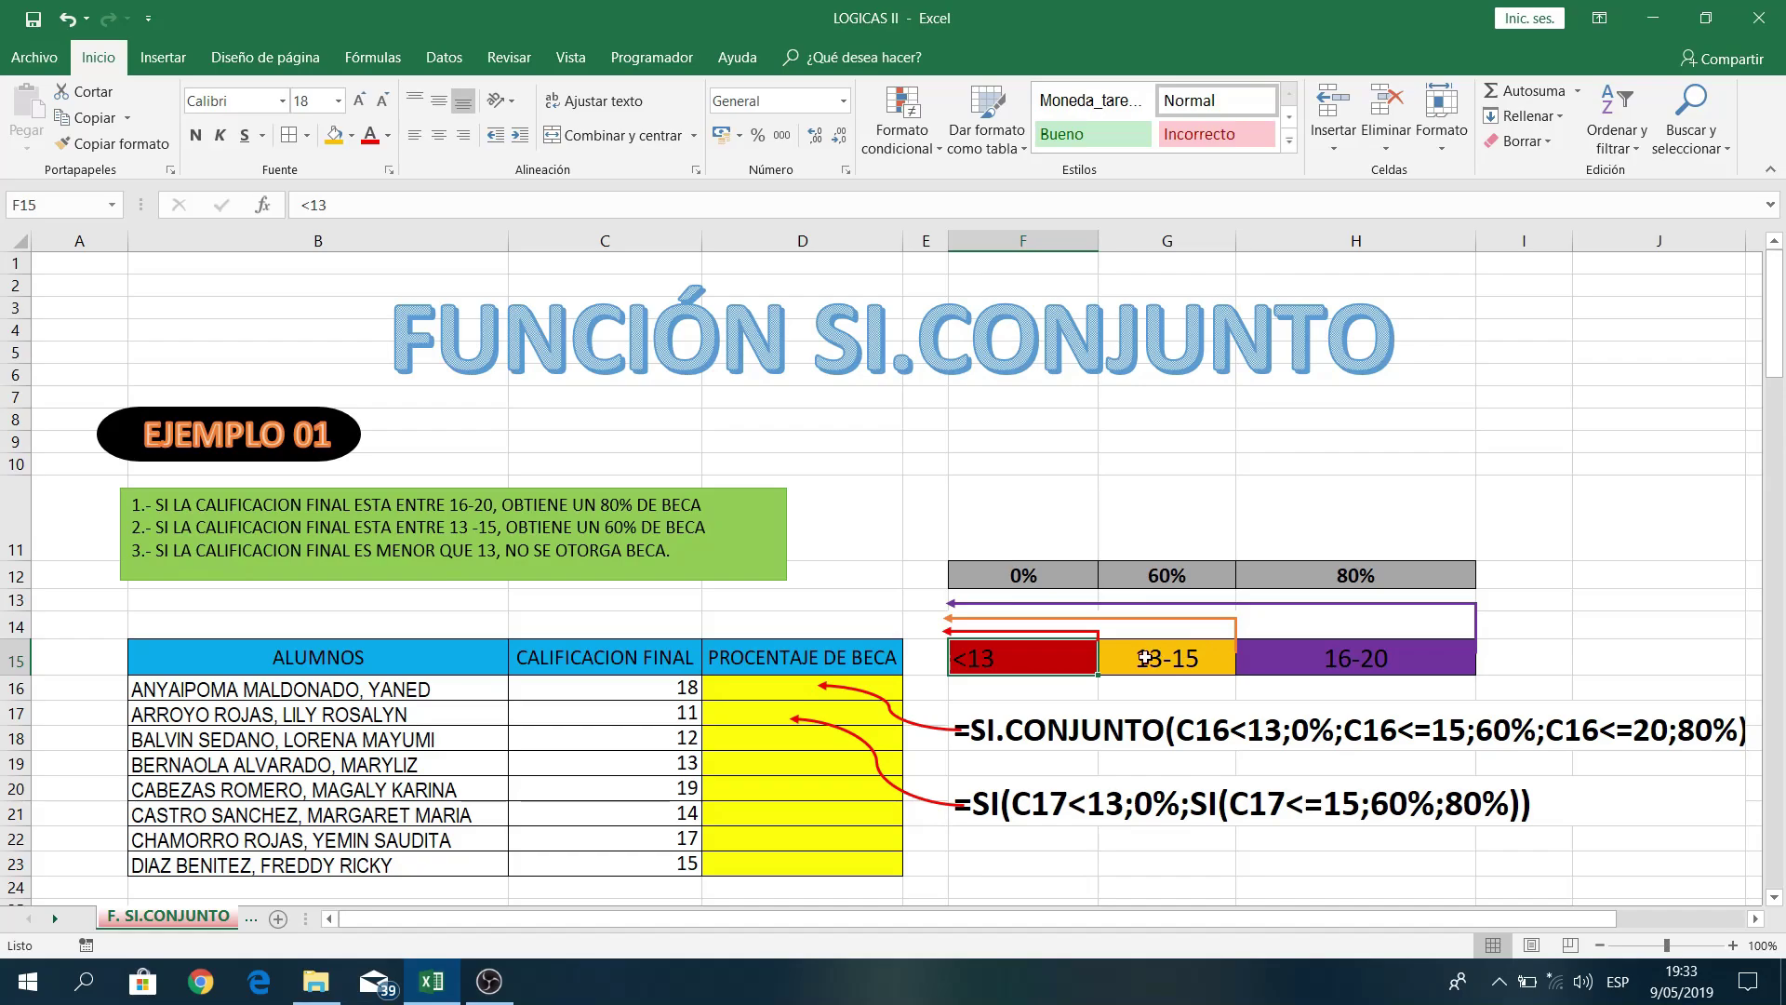
pyautogui.click(1200, 655)
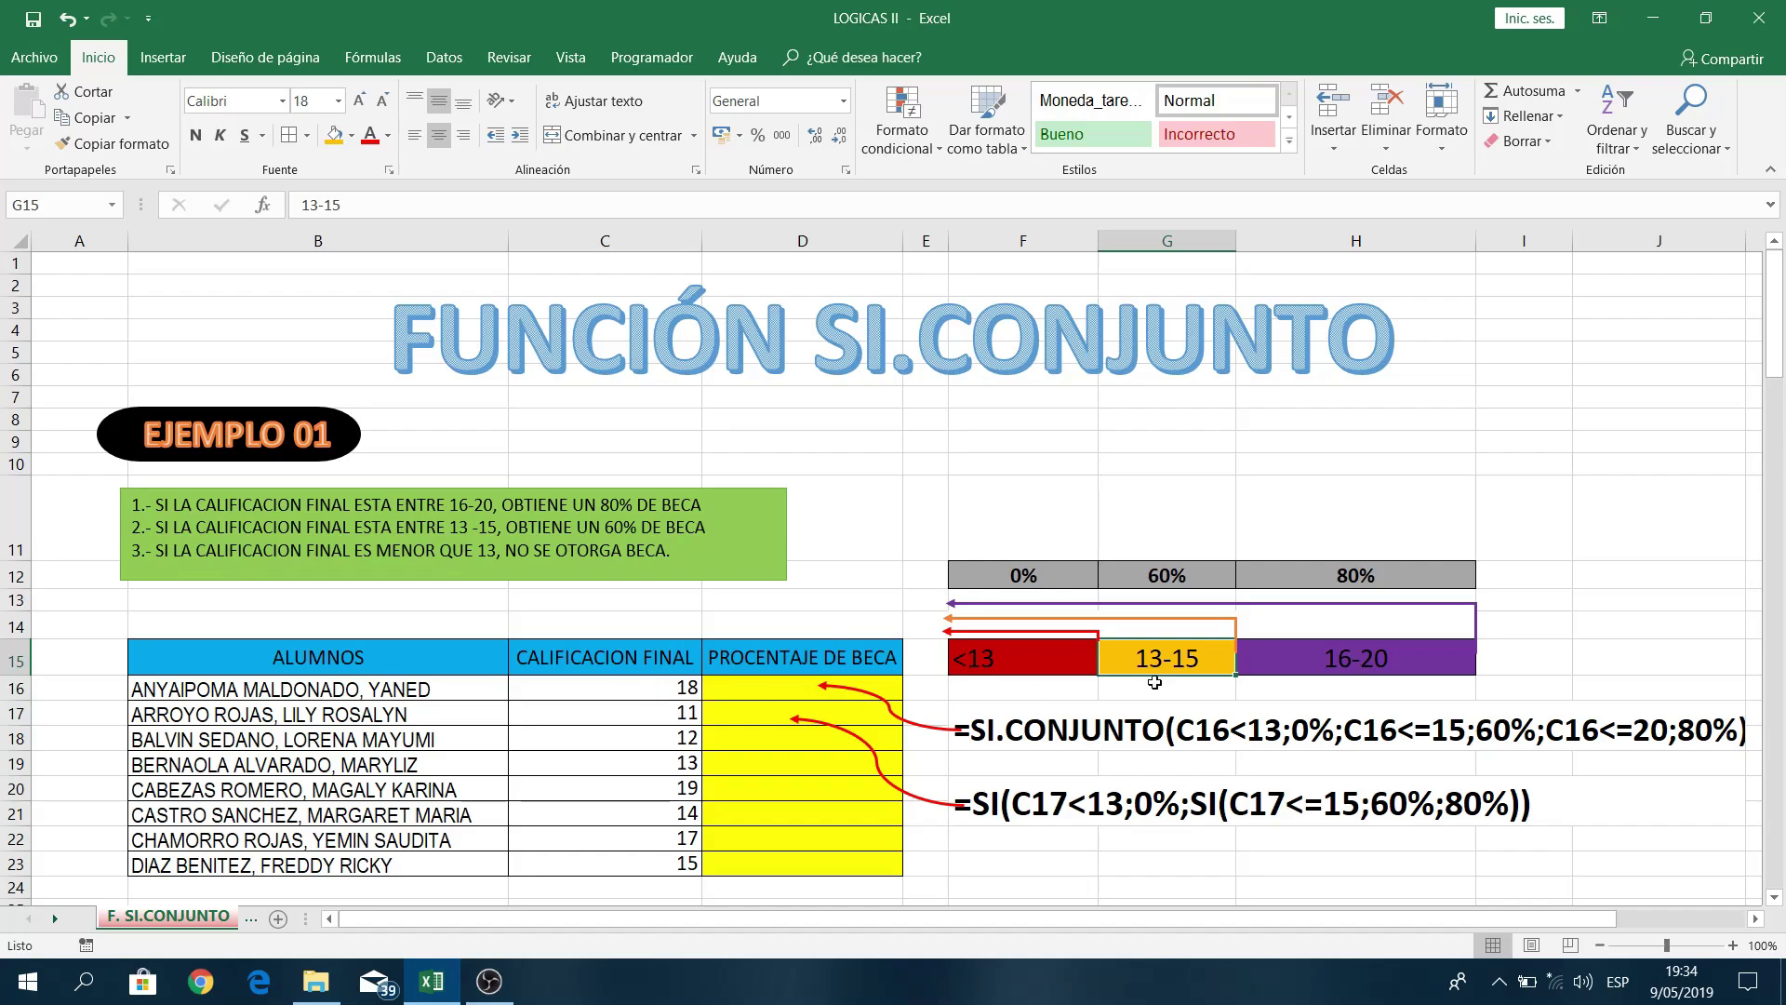
pyautogui.click(1309, 653)
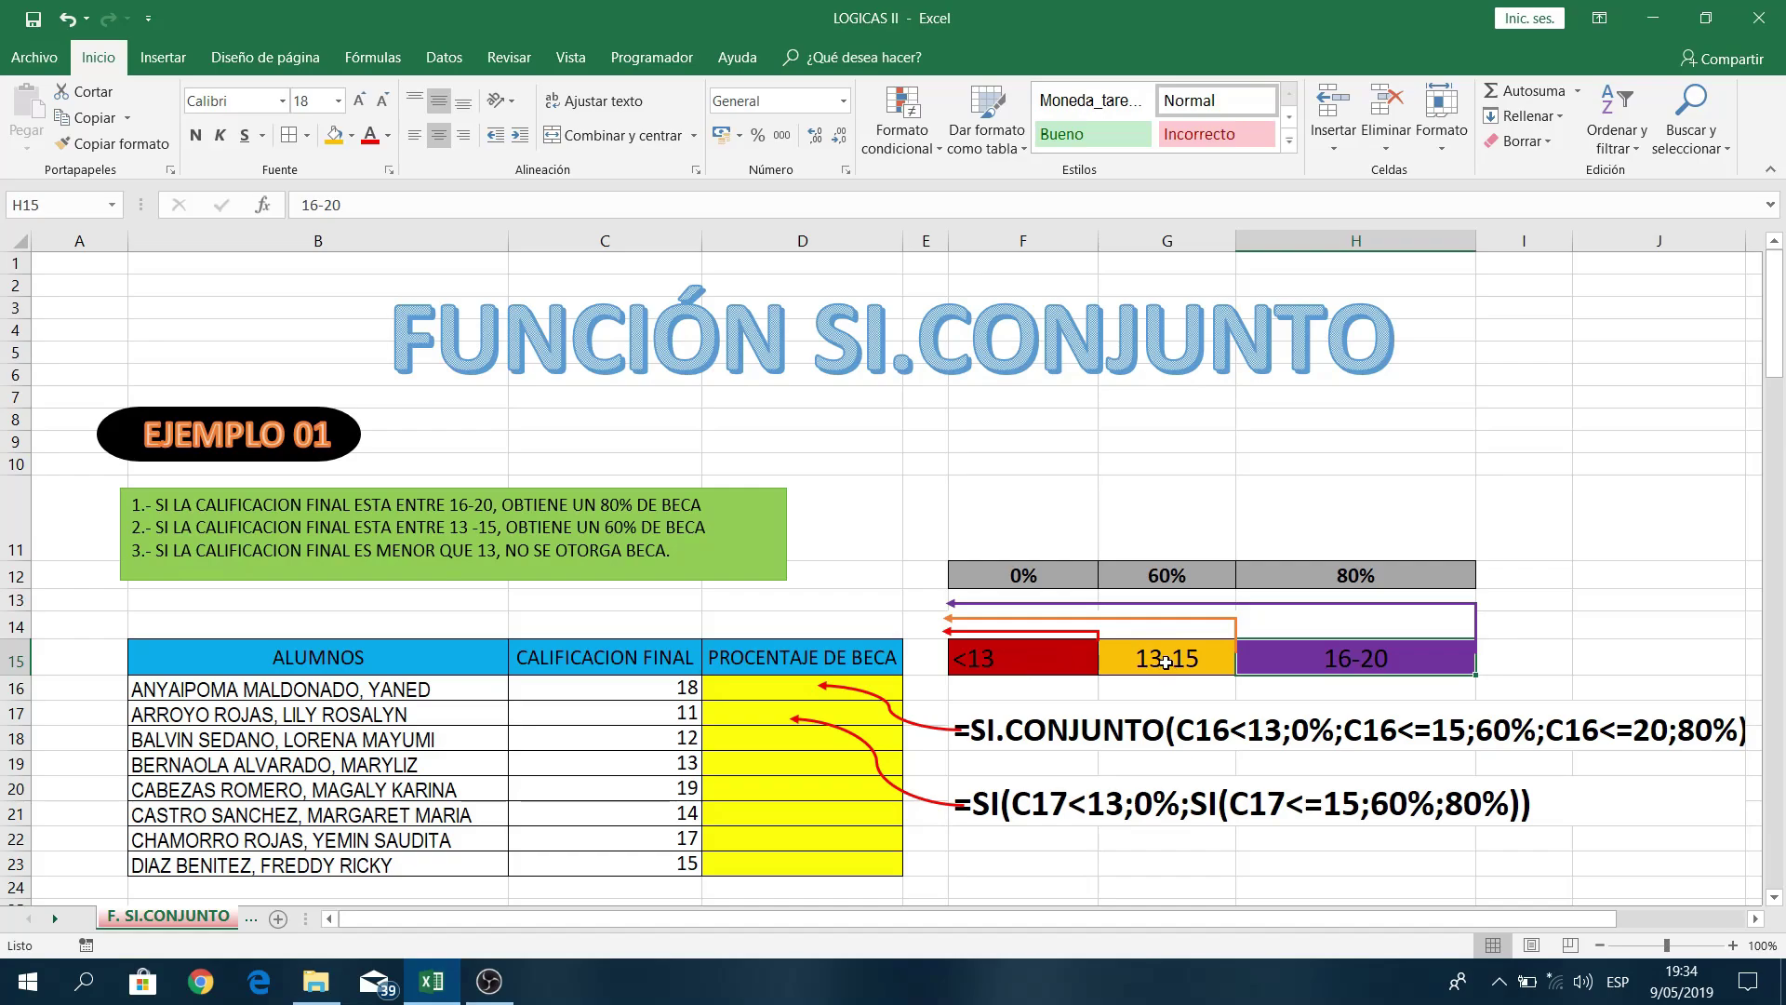
pyautogui.click(1162, 661)
pyautogui.click(1051, 656)
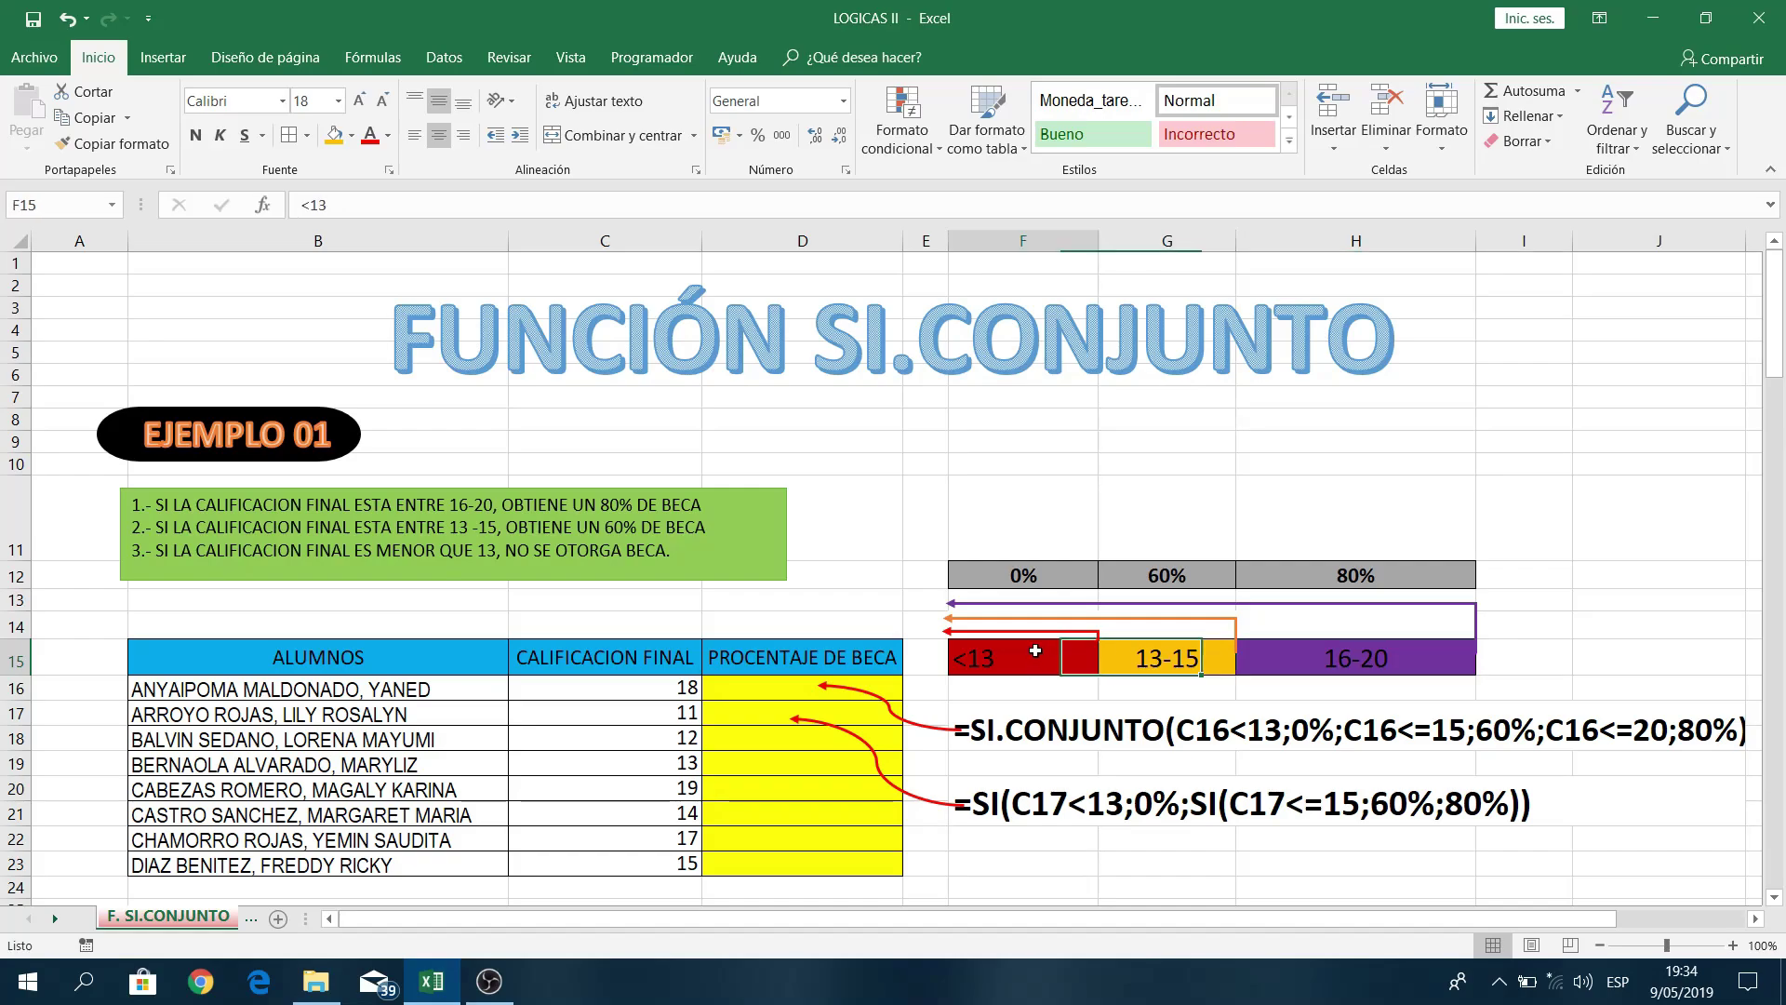
pyautogui.click(1136, 657)
pyautogui.click(1317, 656)
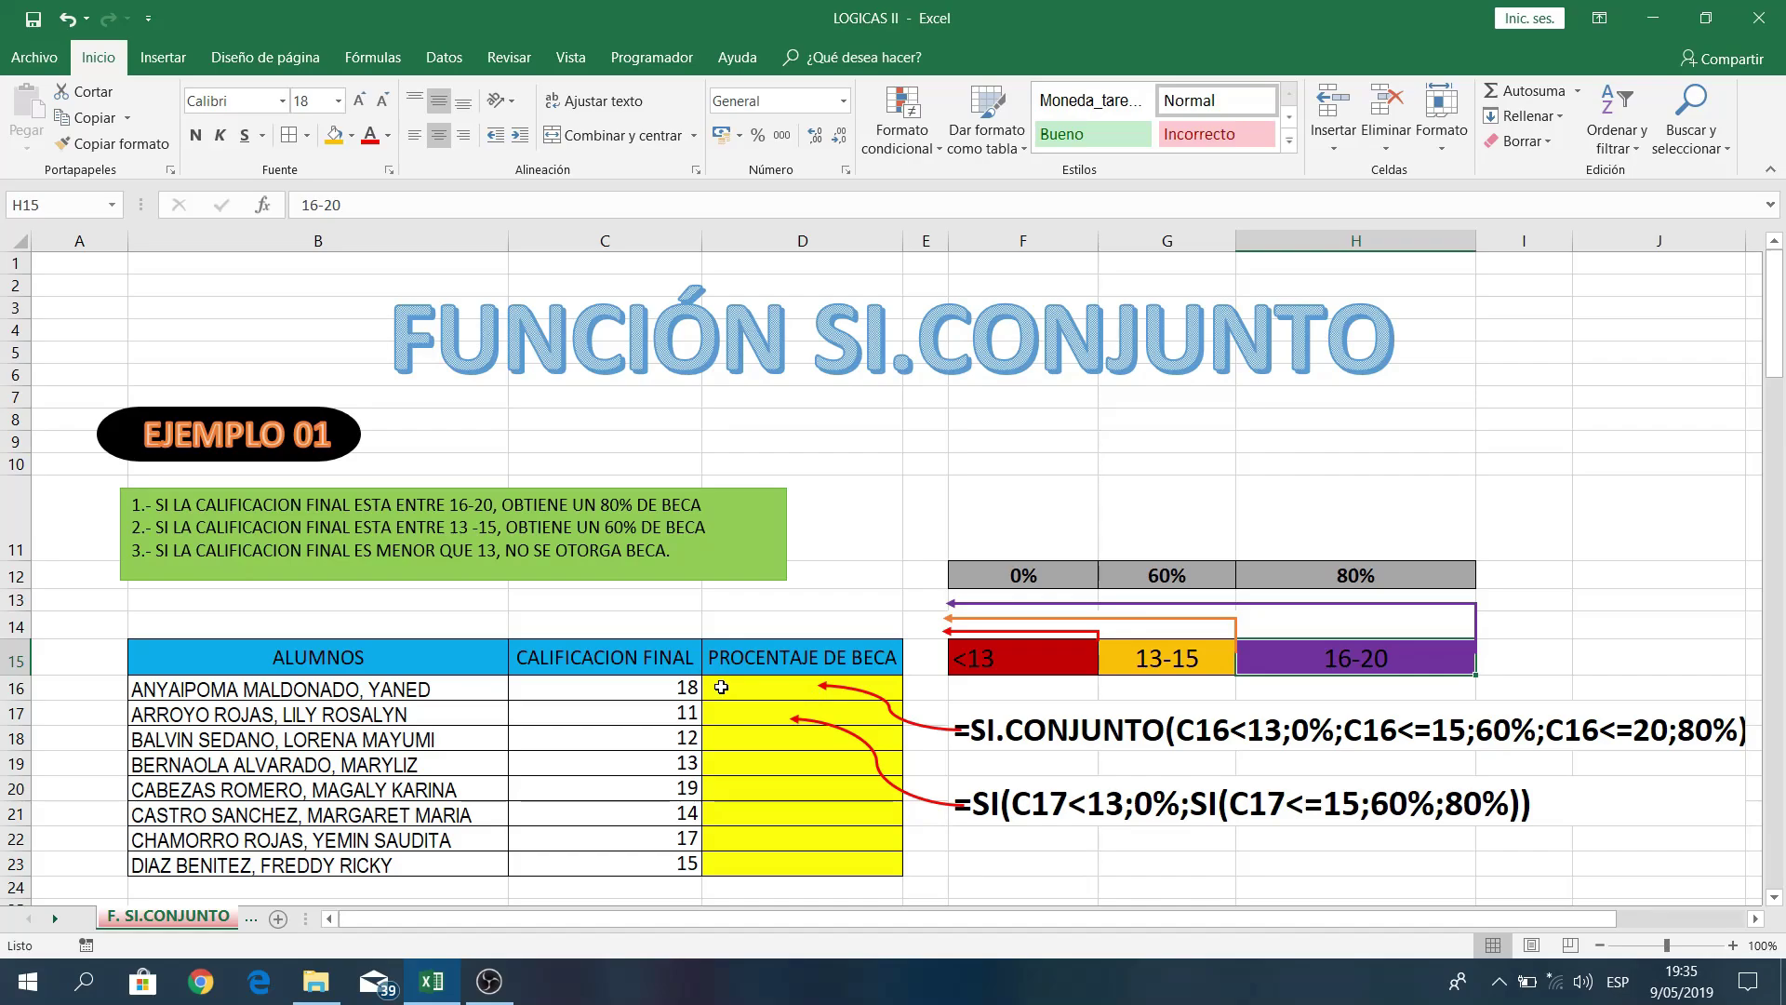
# Step: Start D16's formula as =SI.CONJUNTO(C16<13;0%; so grades under 13 give 0%
pyautogui.click(722, 686)
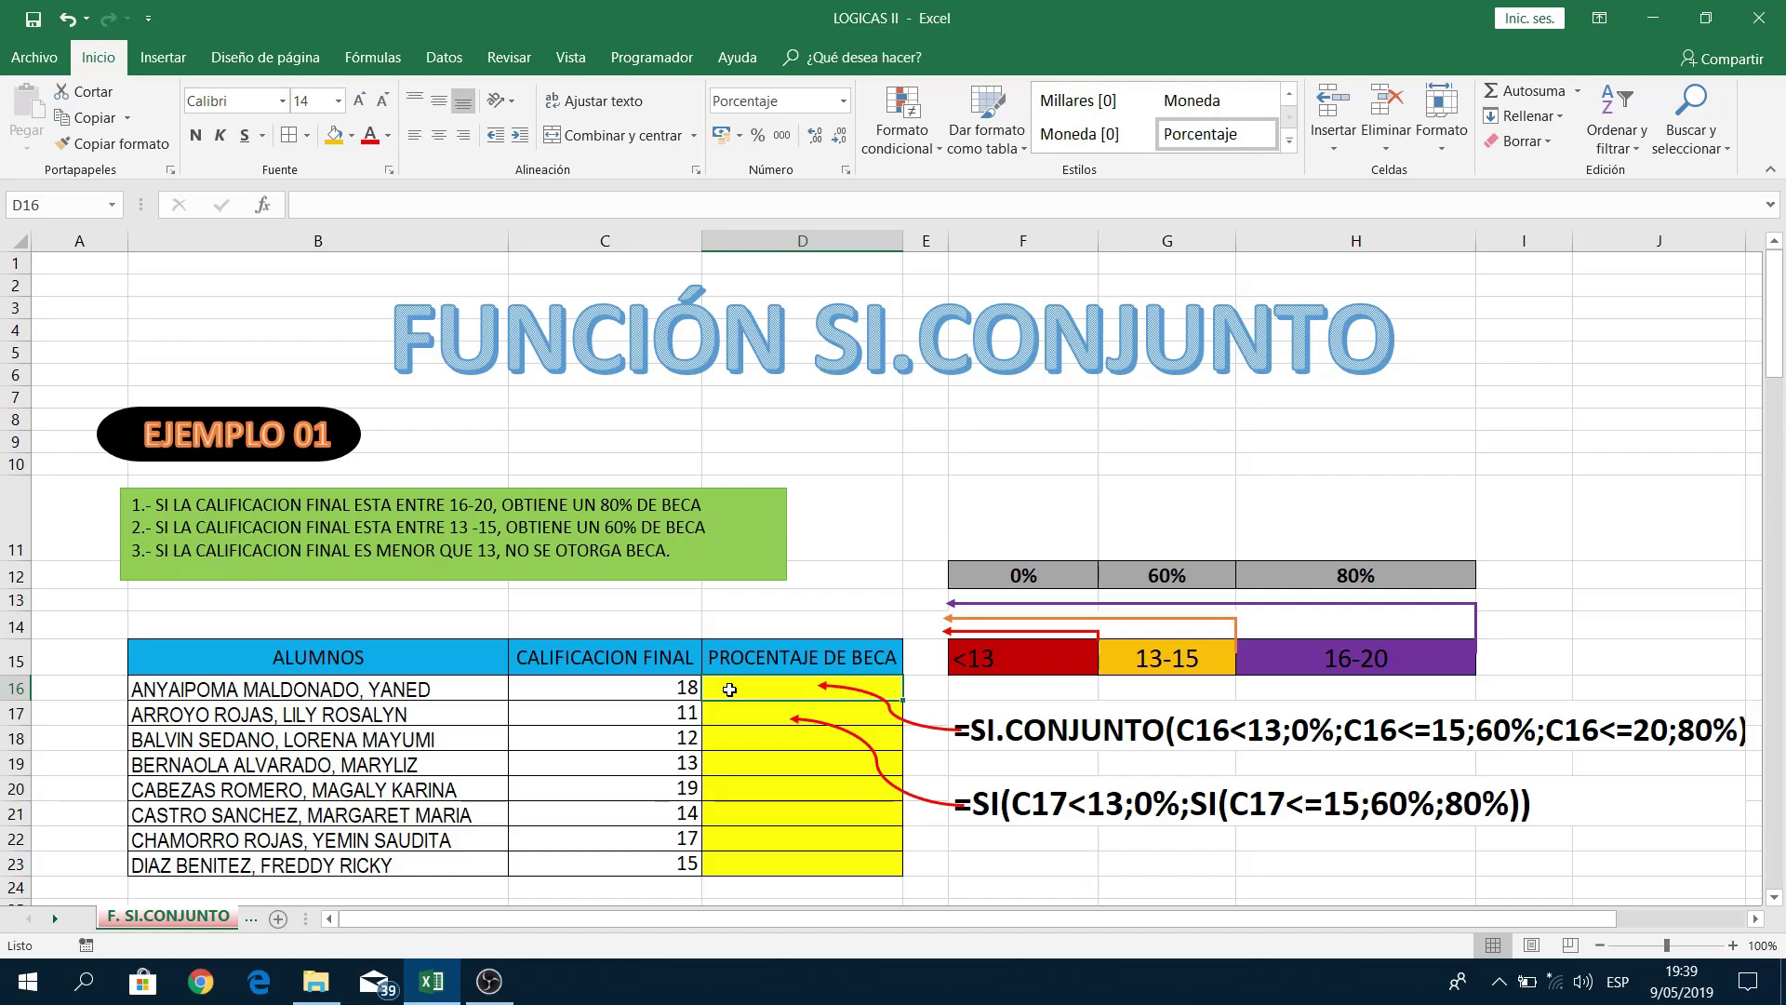
pyautogui.write('=')
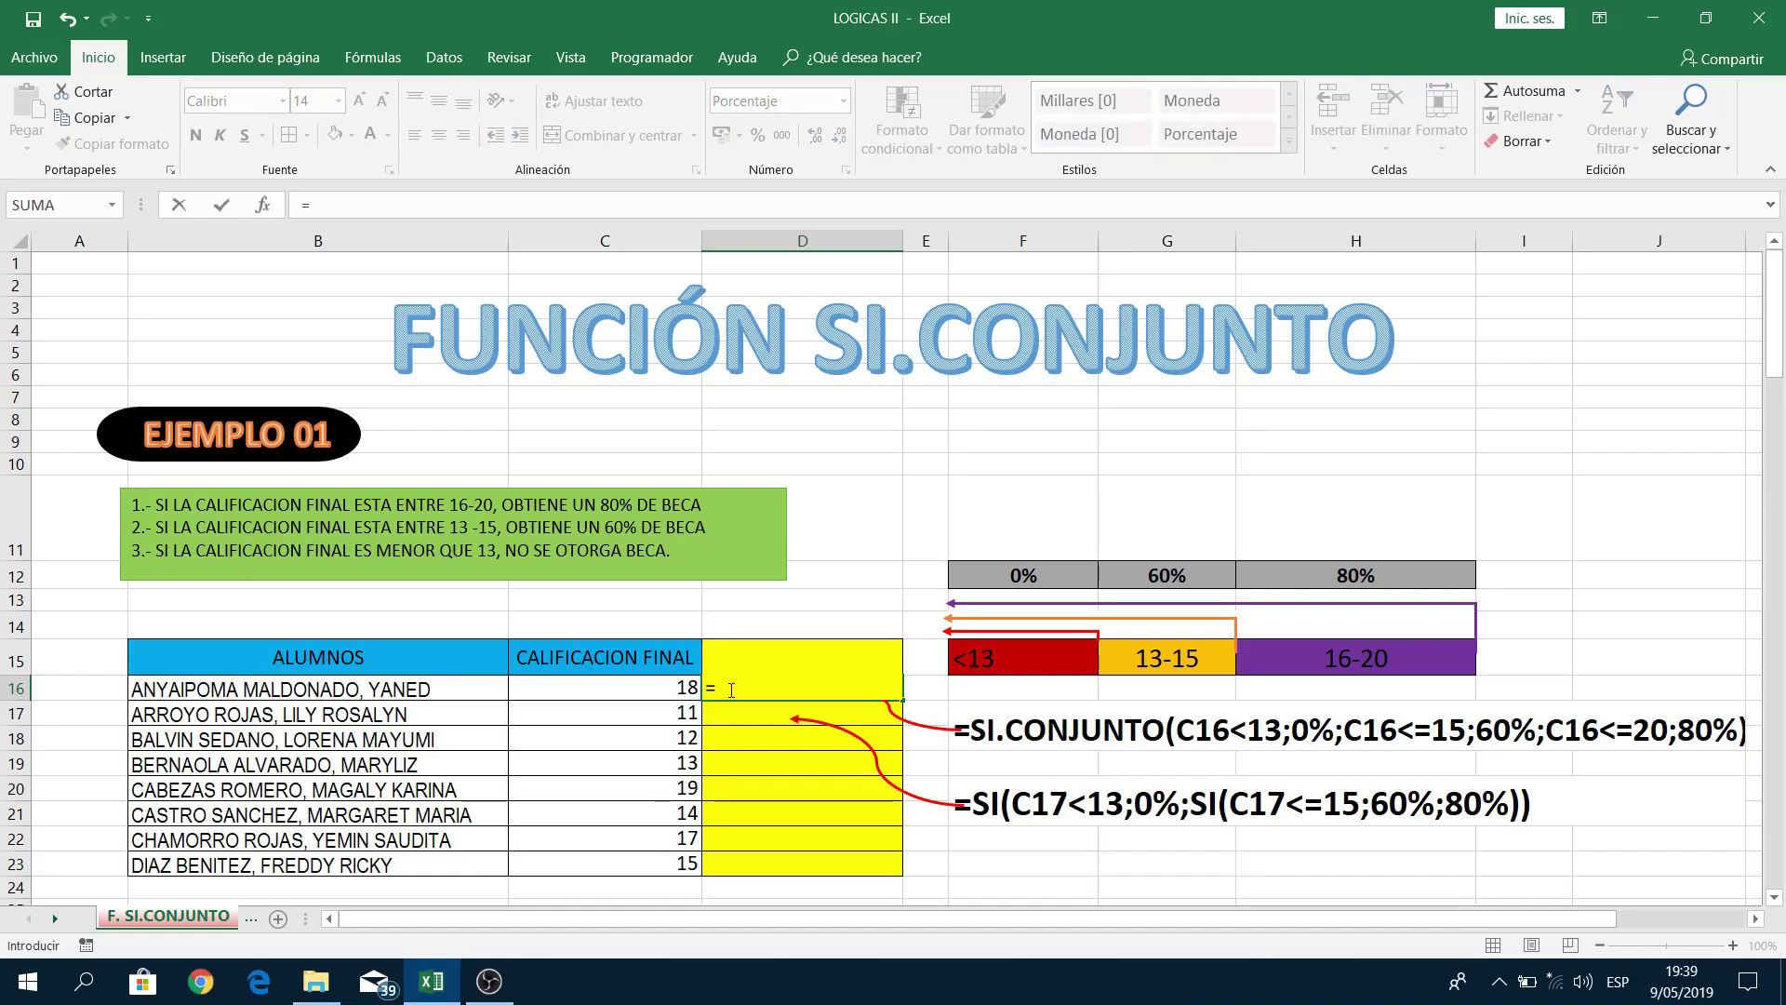
pyautogui.write('SI')
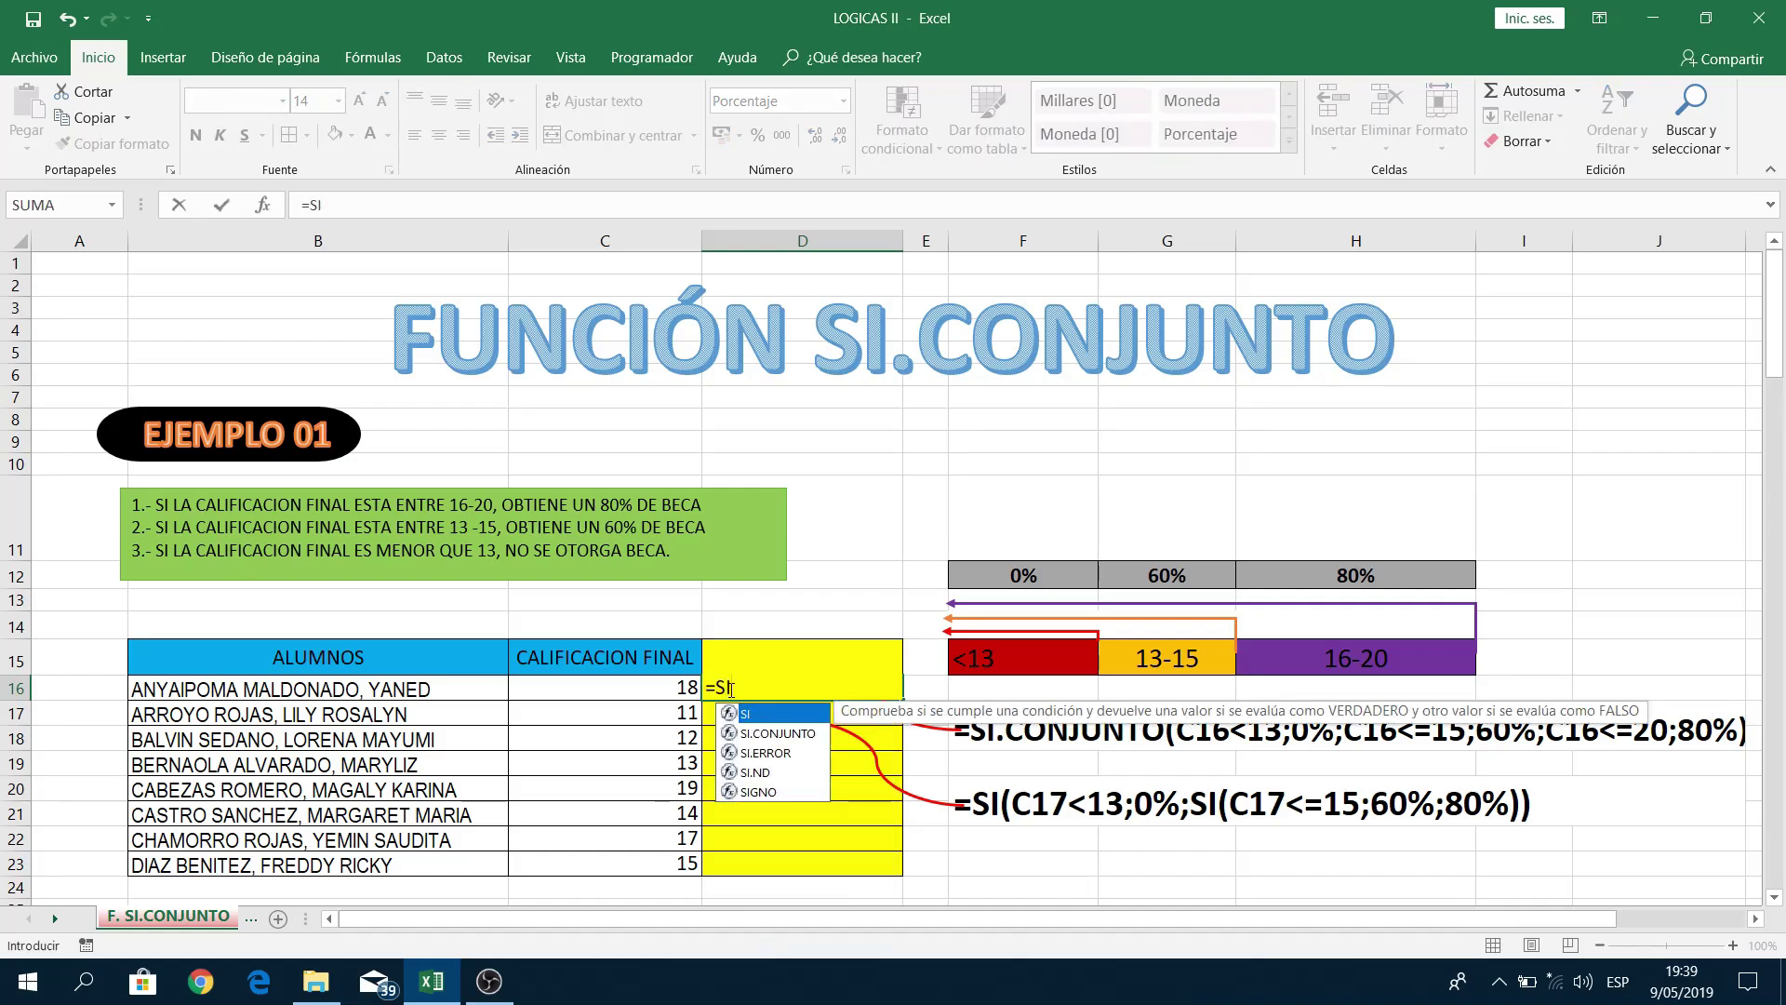
pyautogui.doubleClick(761, 735)
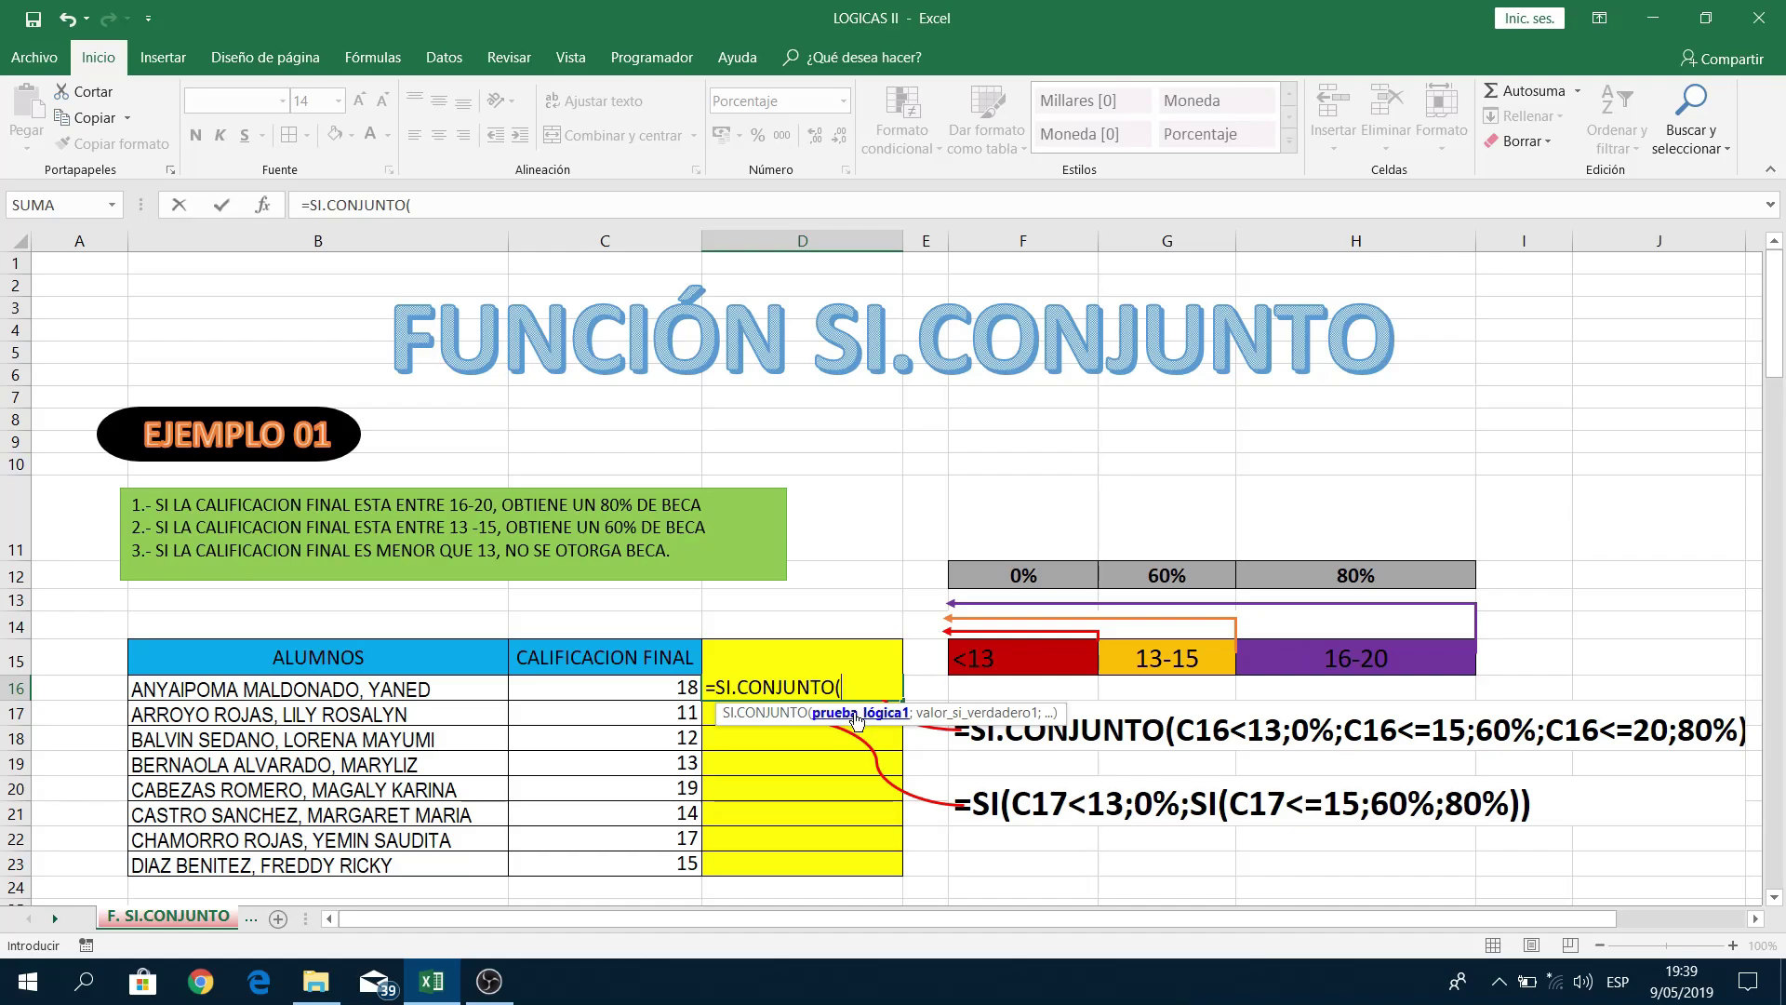
pyautogui.click(645, 692)
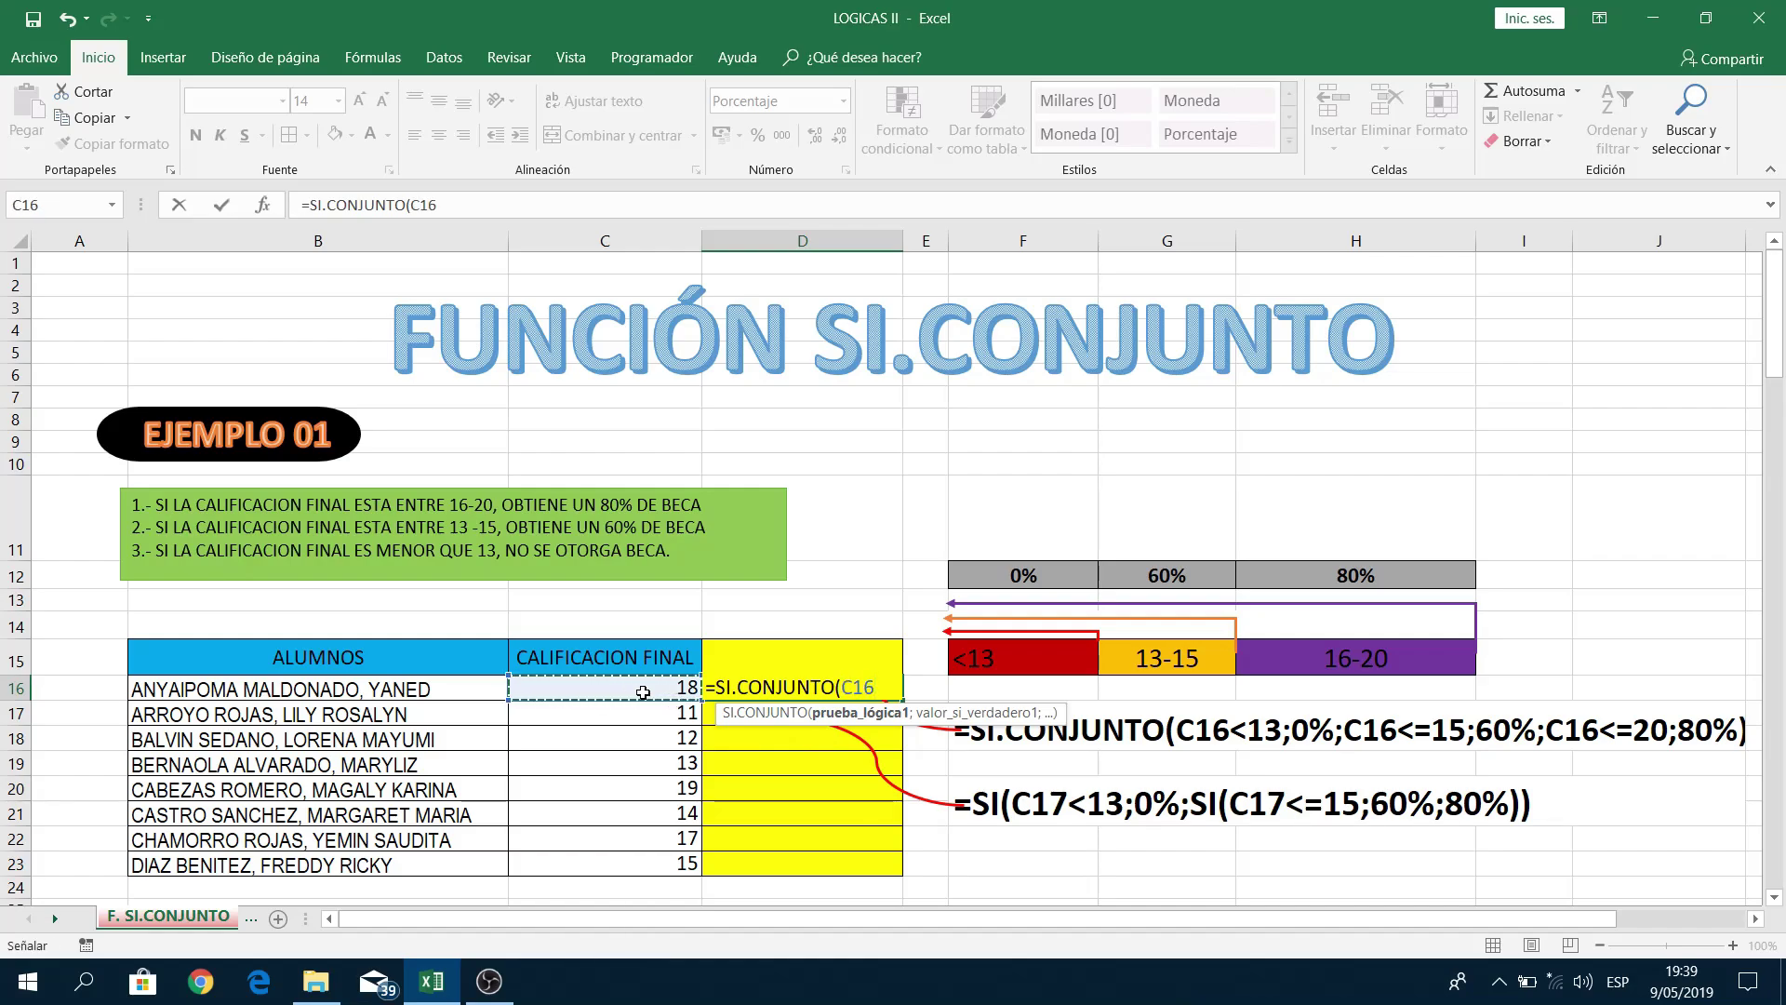
pyautogui.write('<')
pyautogui.write('13')
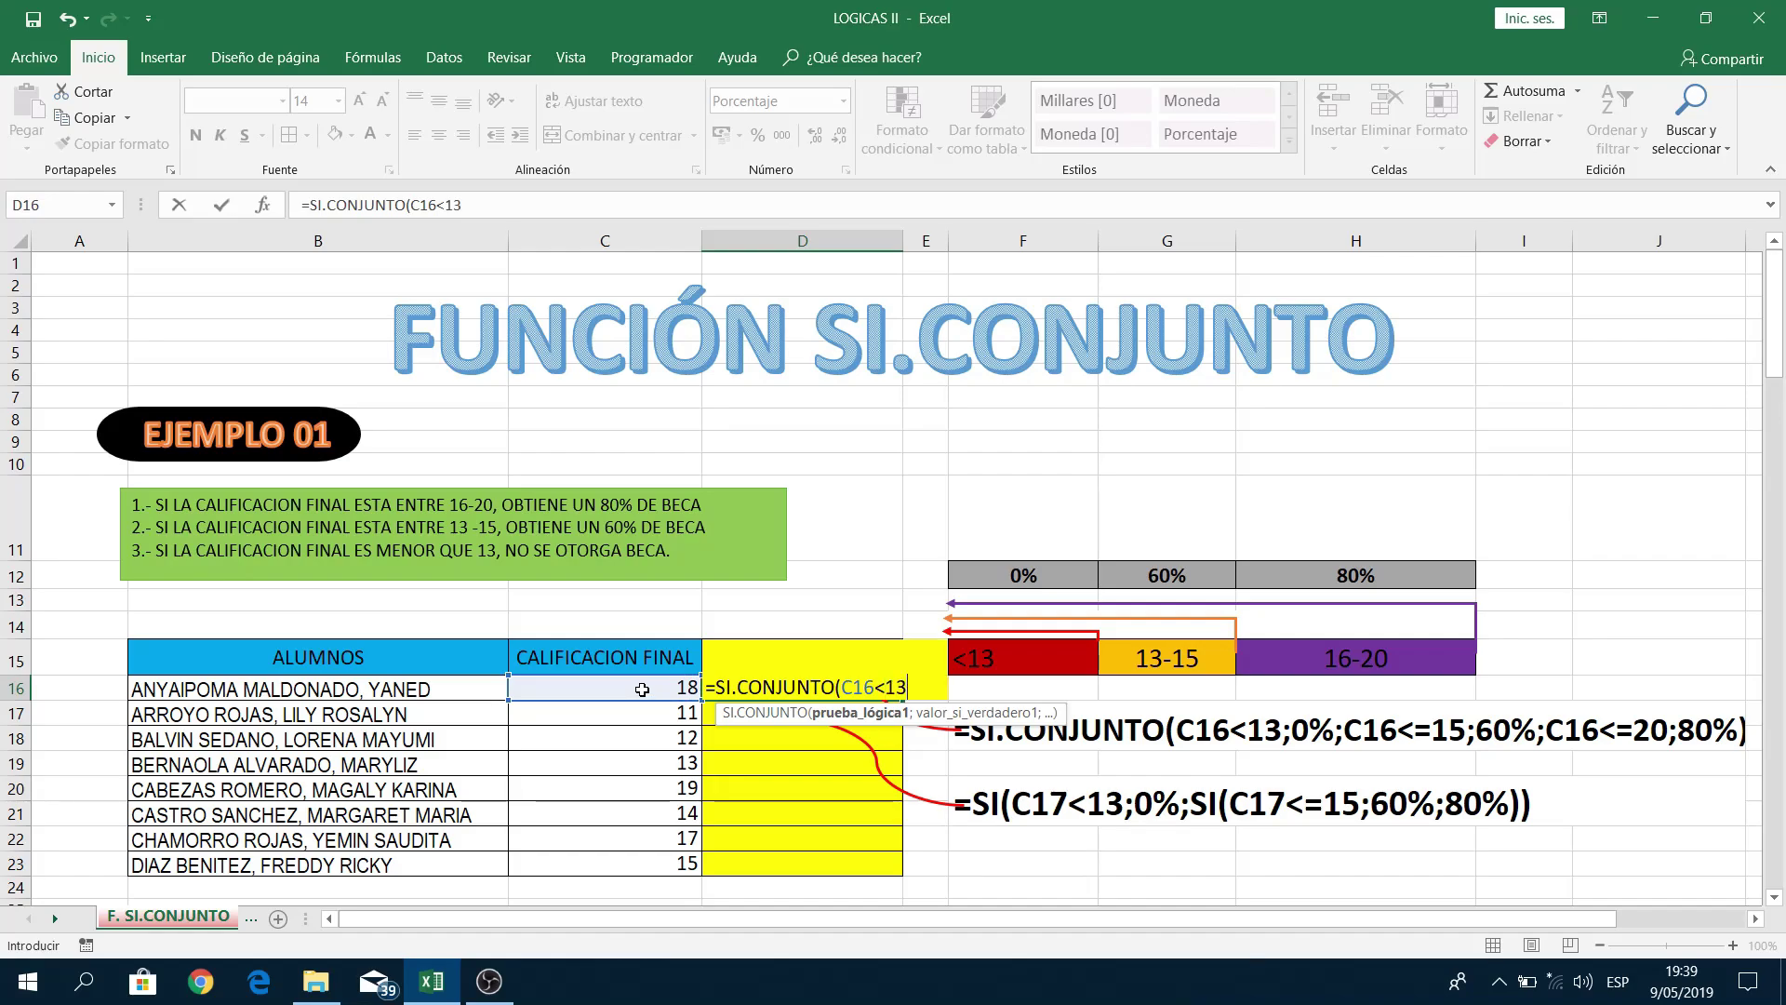
pyautogui.write(';')
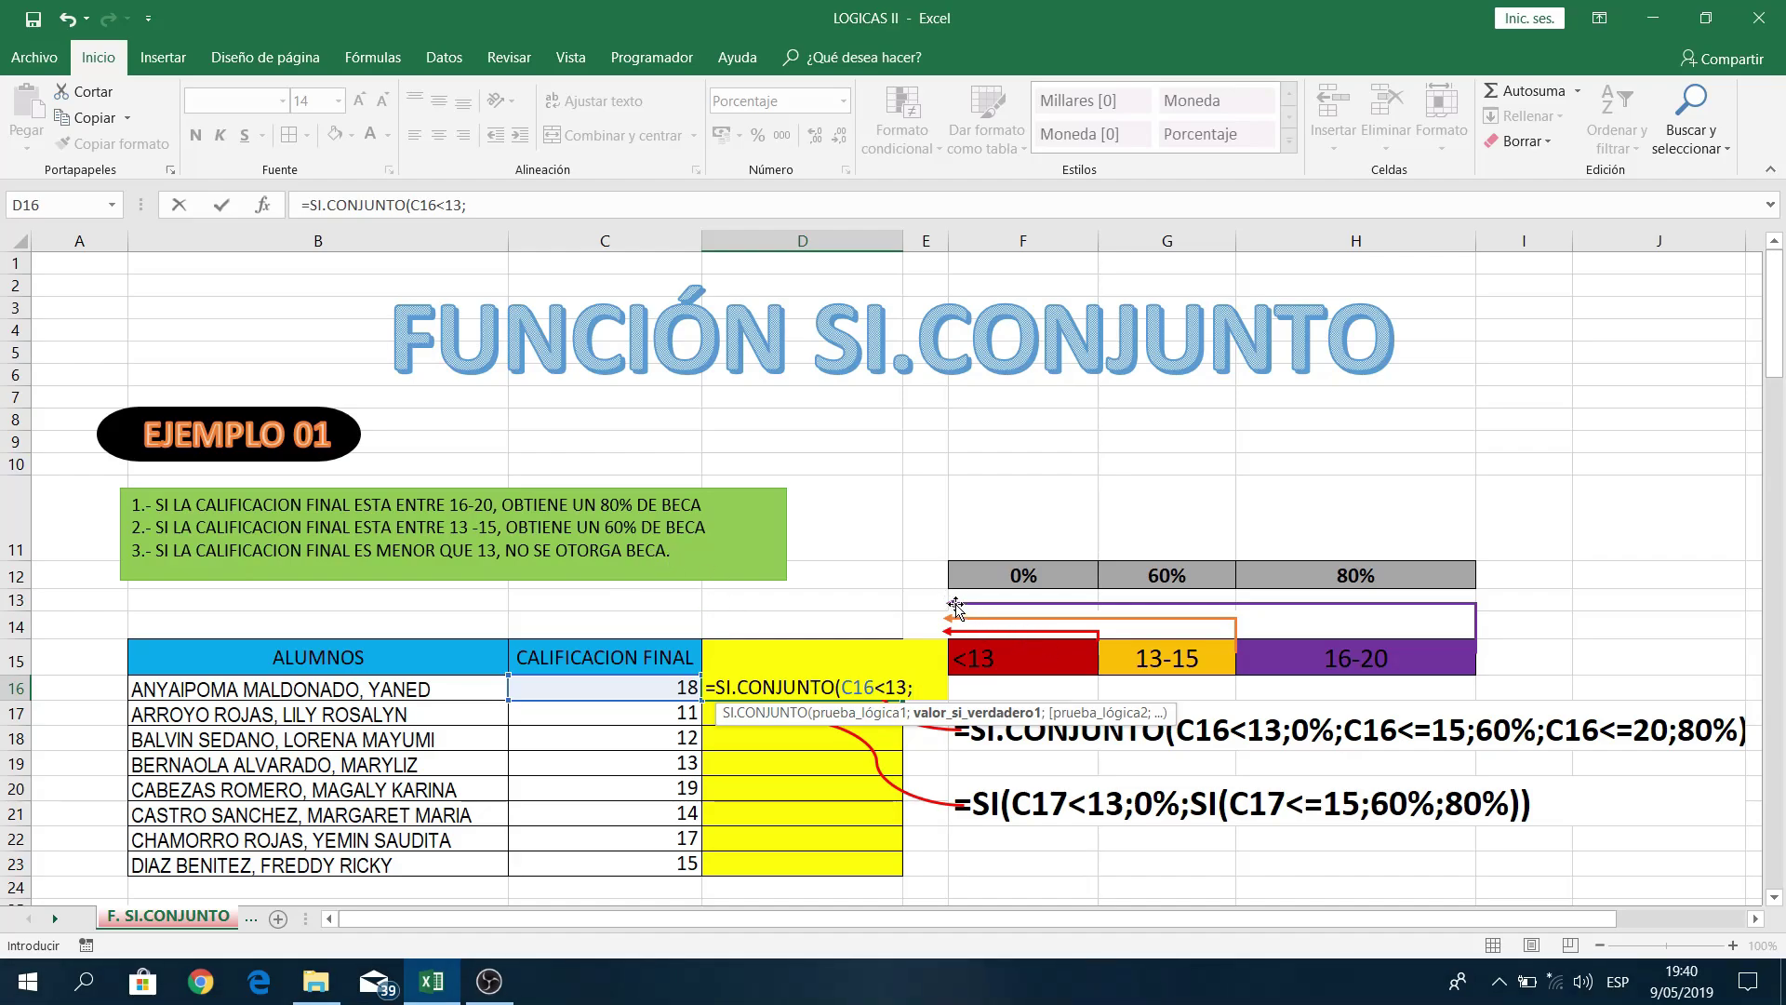
pyautogui.write('0')
pyautogui.write('%')
pyautogui.write(';')
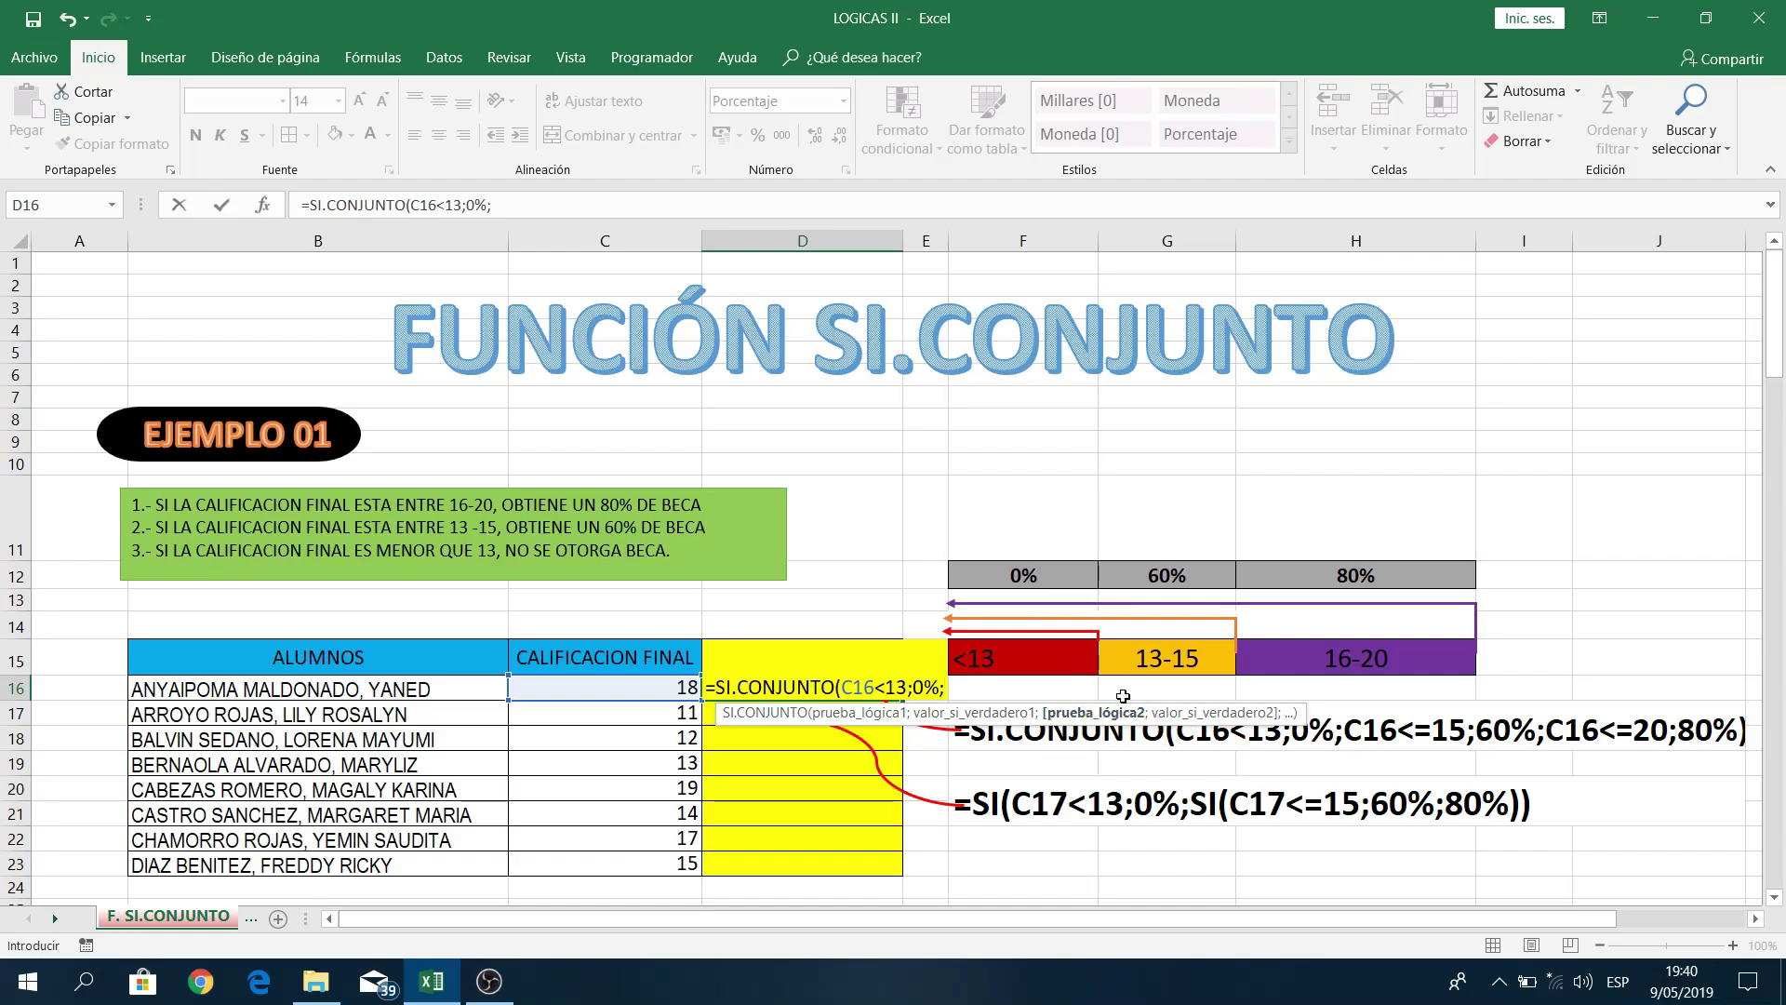
# Step: Add the second condition C16<=15;60%; to the SI.CONJUNTO formula in D16
pyautogui.click(647, 686)
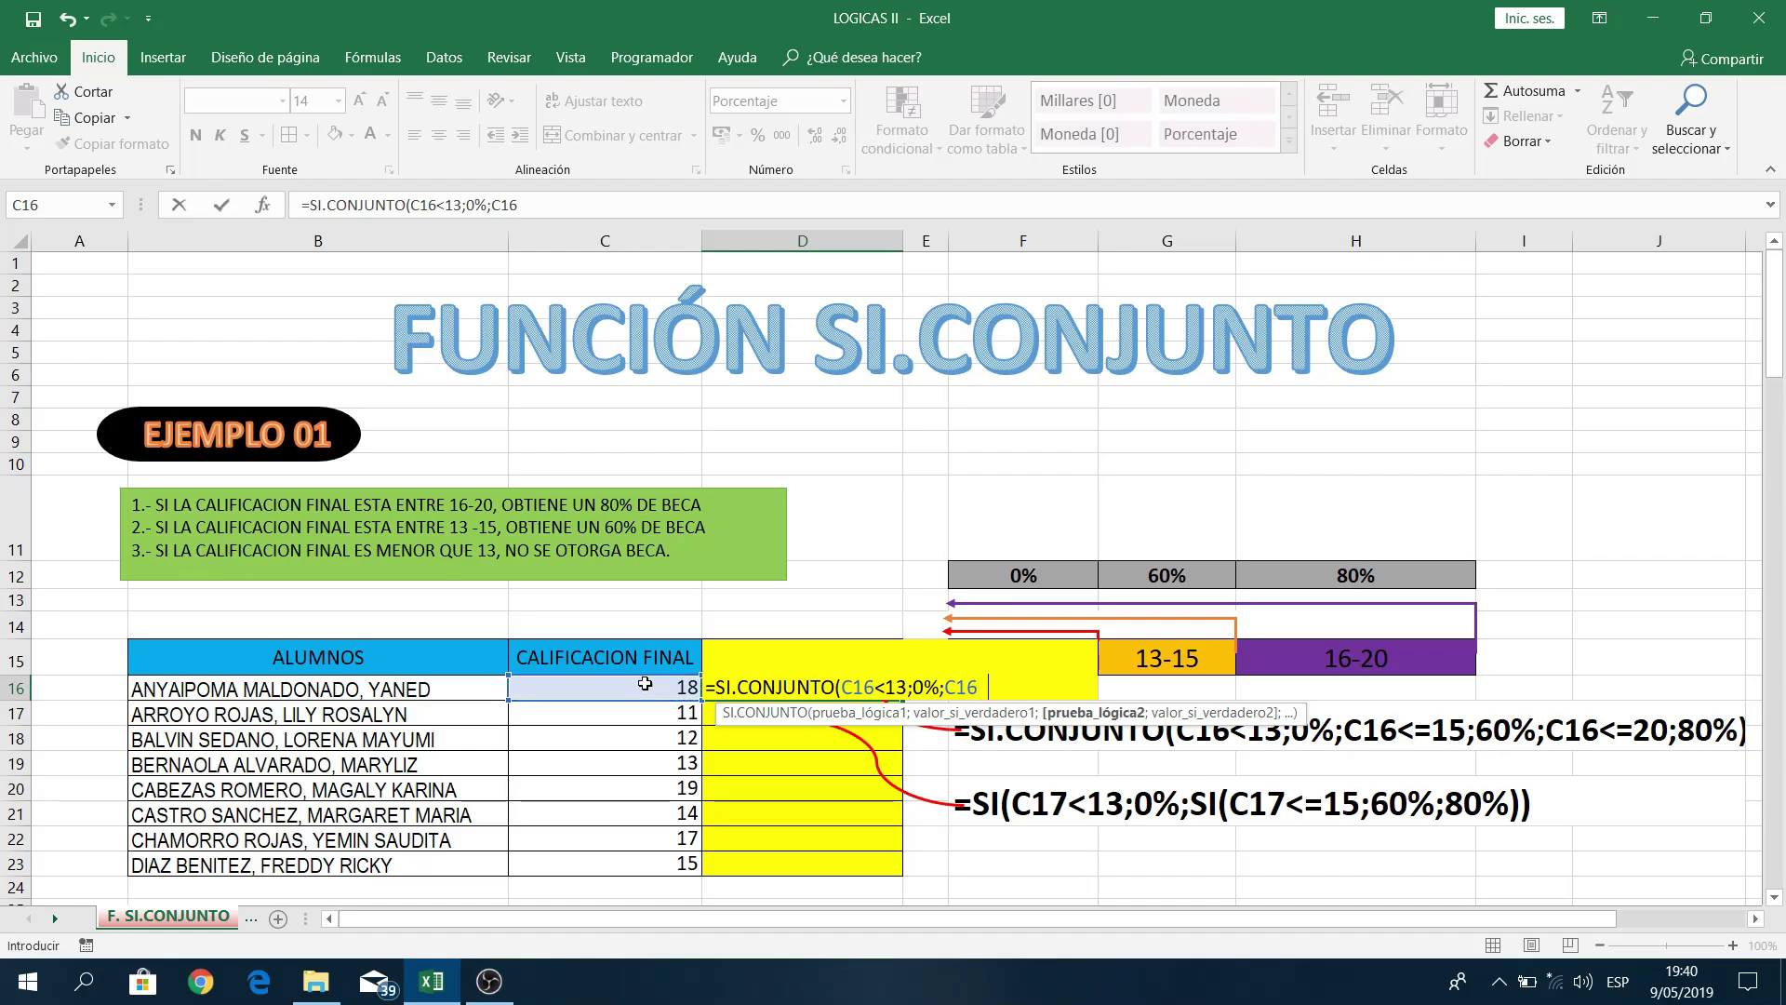
pyautogui.press('BackSpace')
pyautogui.write('<')
pyautogui.write('=15')
pyautogui.write(';')
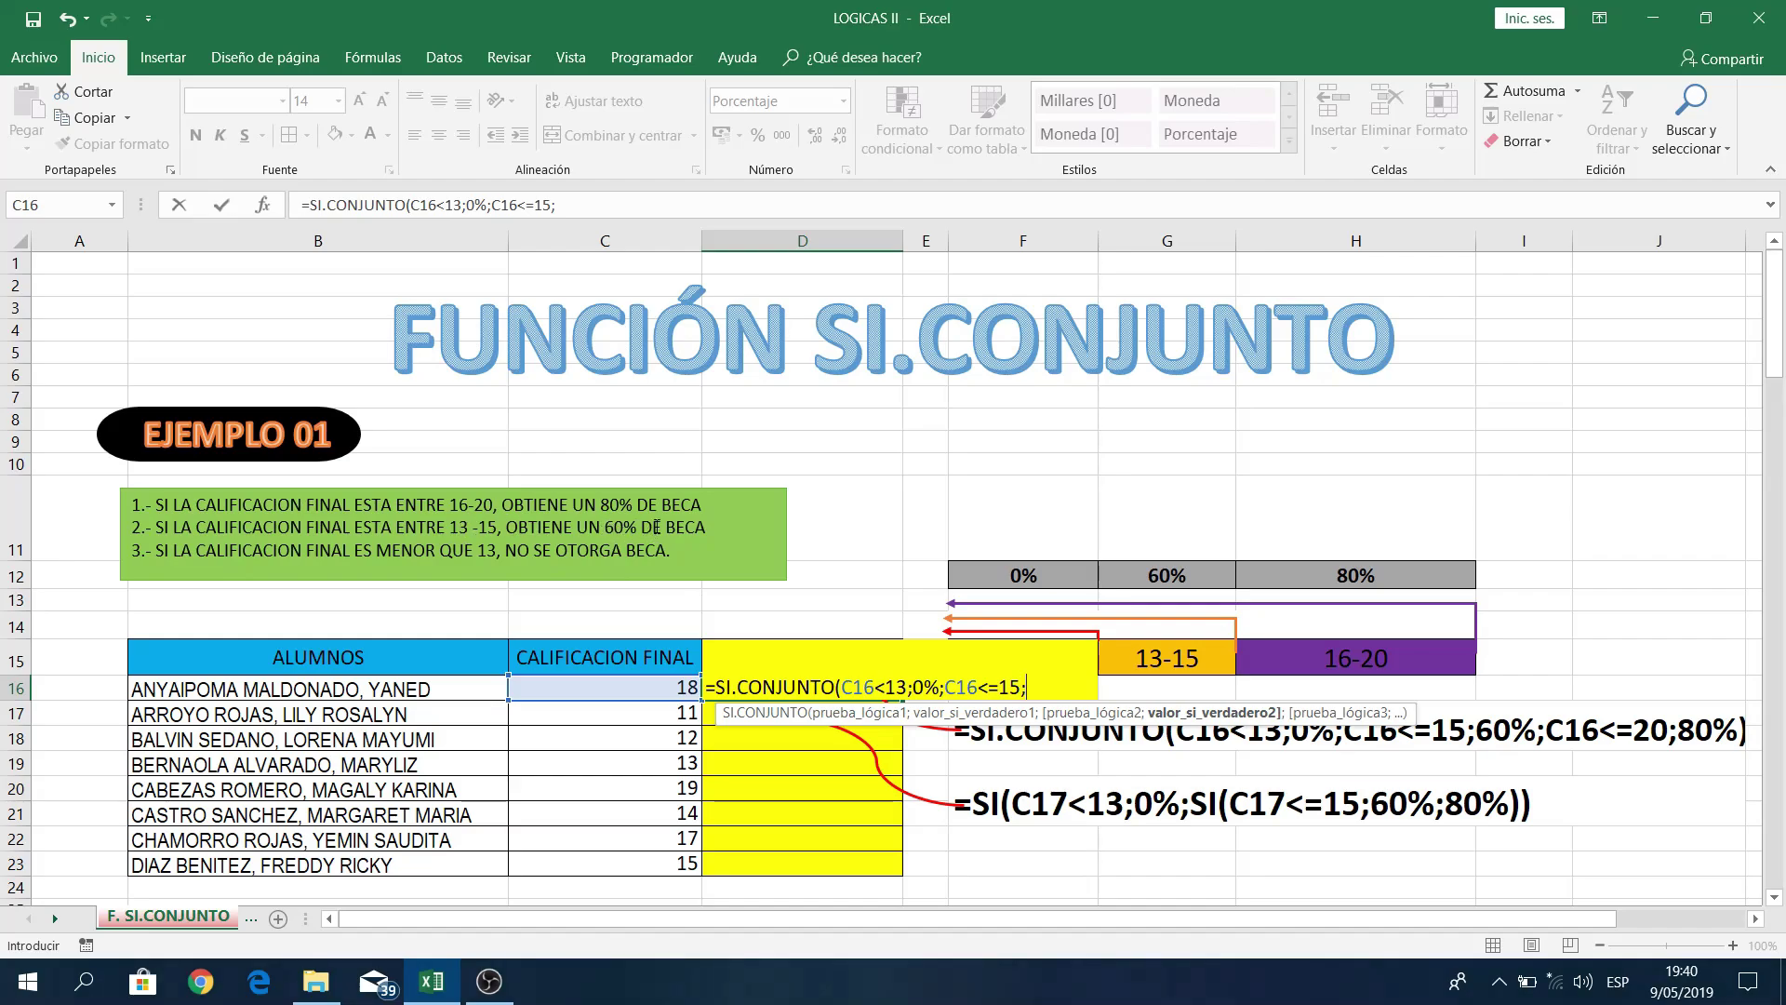
pyautogui.write('60')
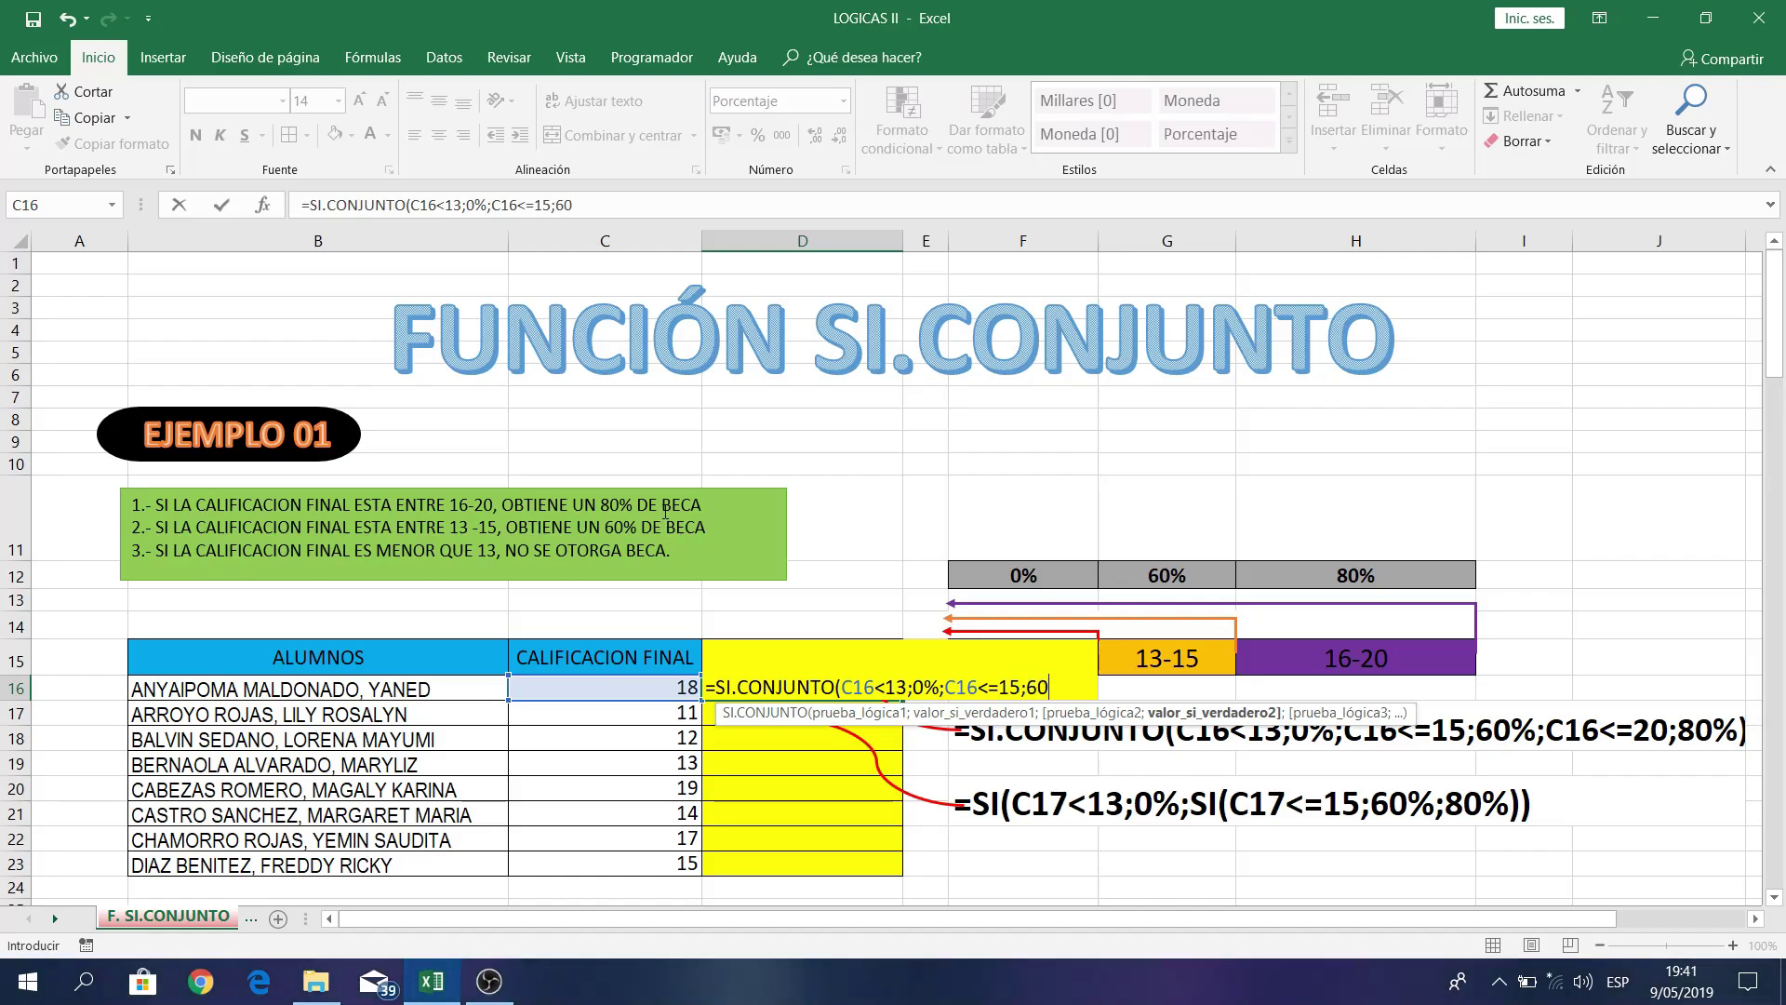
pyautogui.write('%')
pyautogui.write(';')
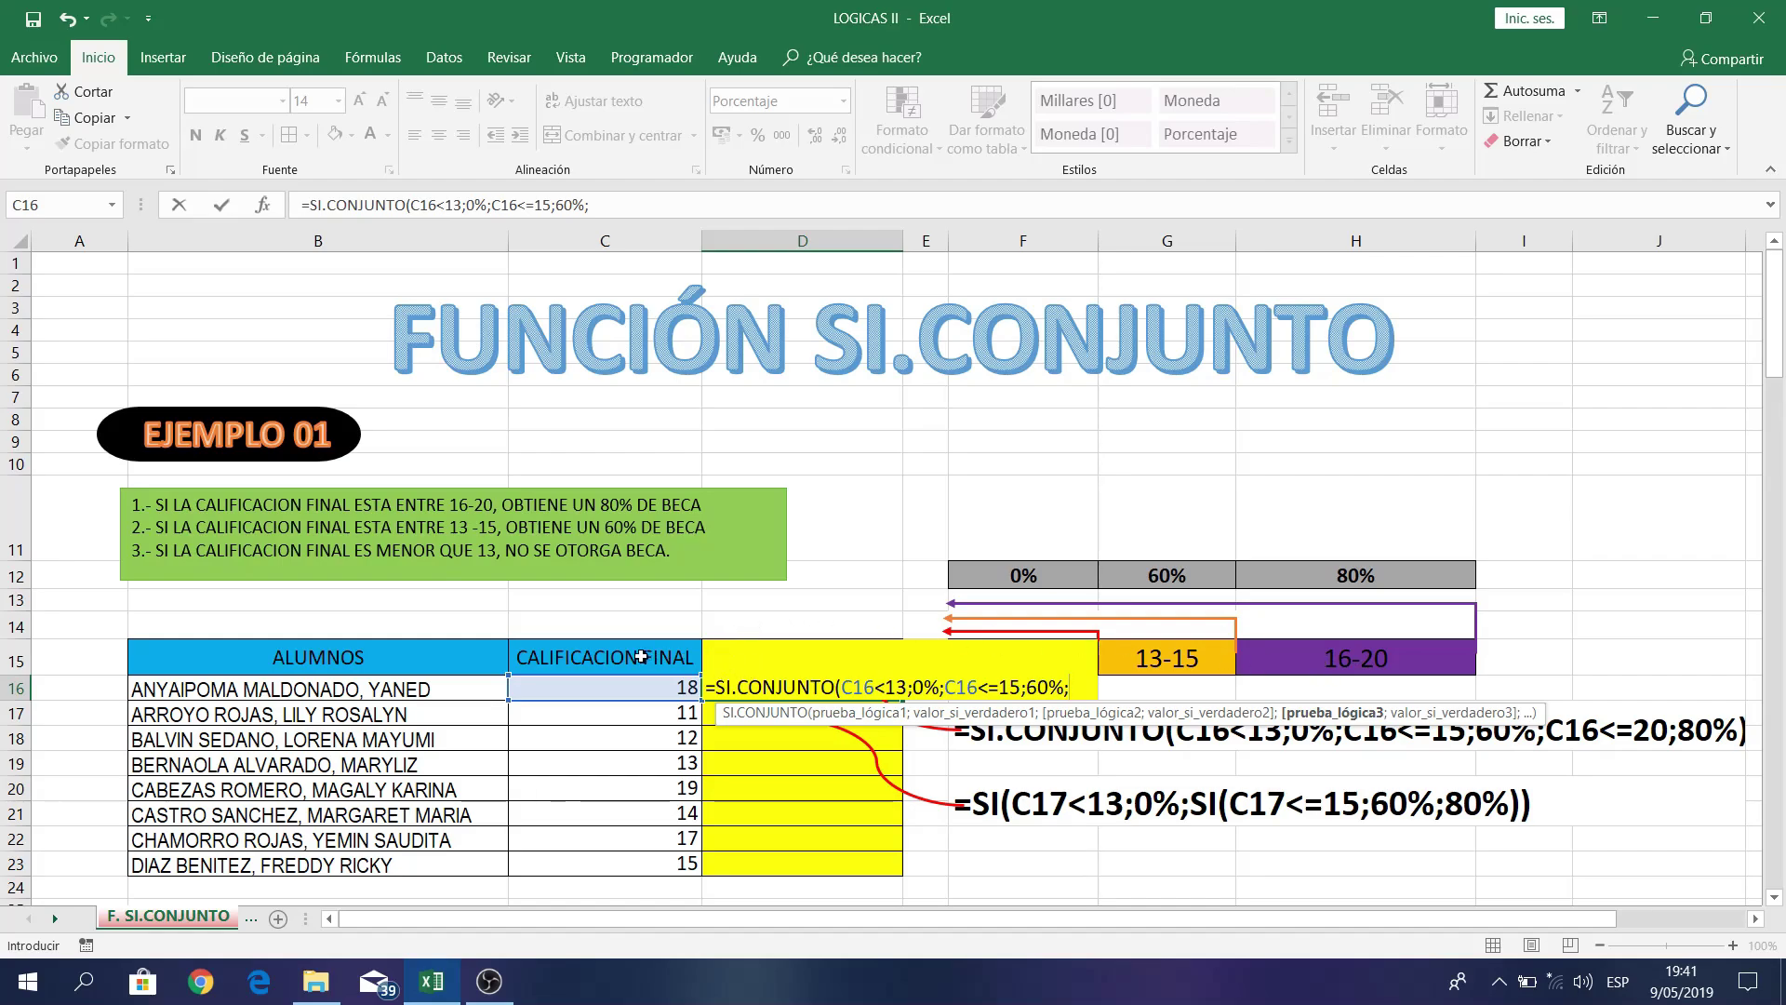
# Step: Finish D16 with C16<=20;80% and commit, so D16 shows 80% for the grade 18
pyautogui.click(611, 687)
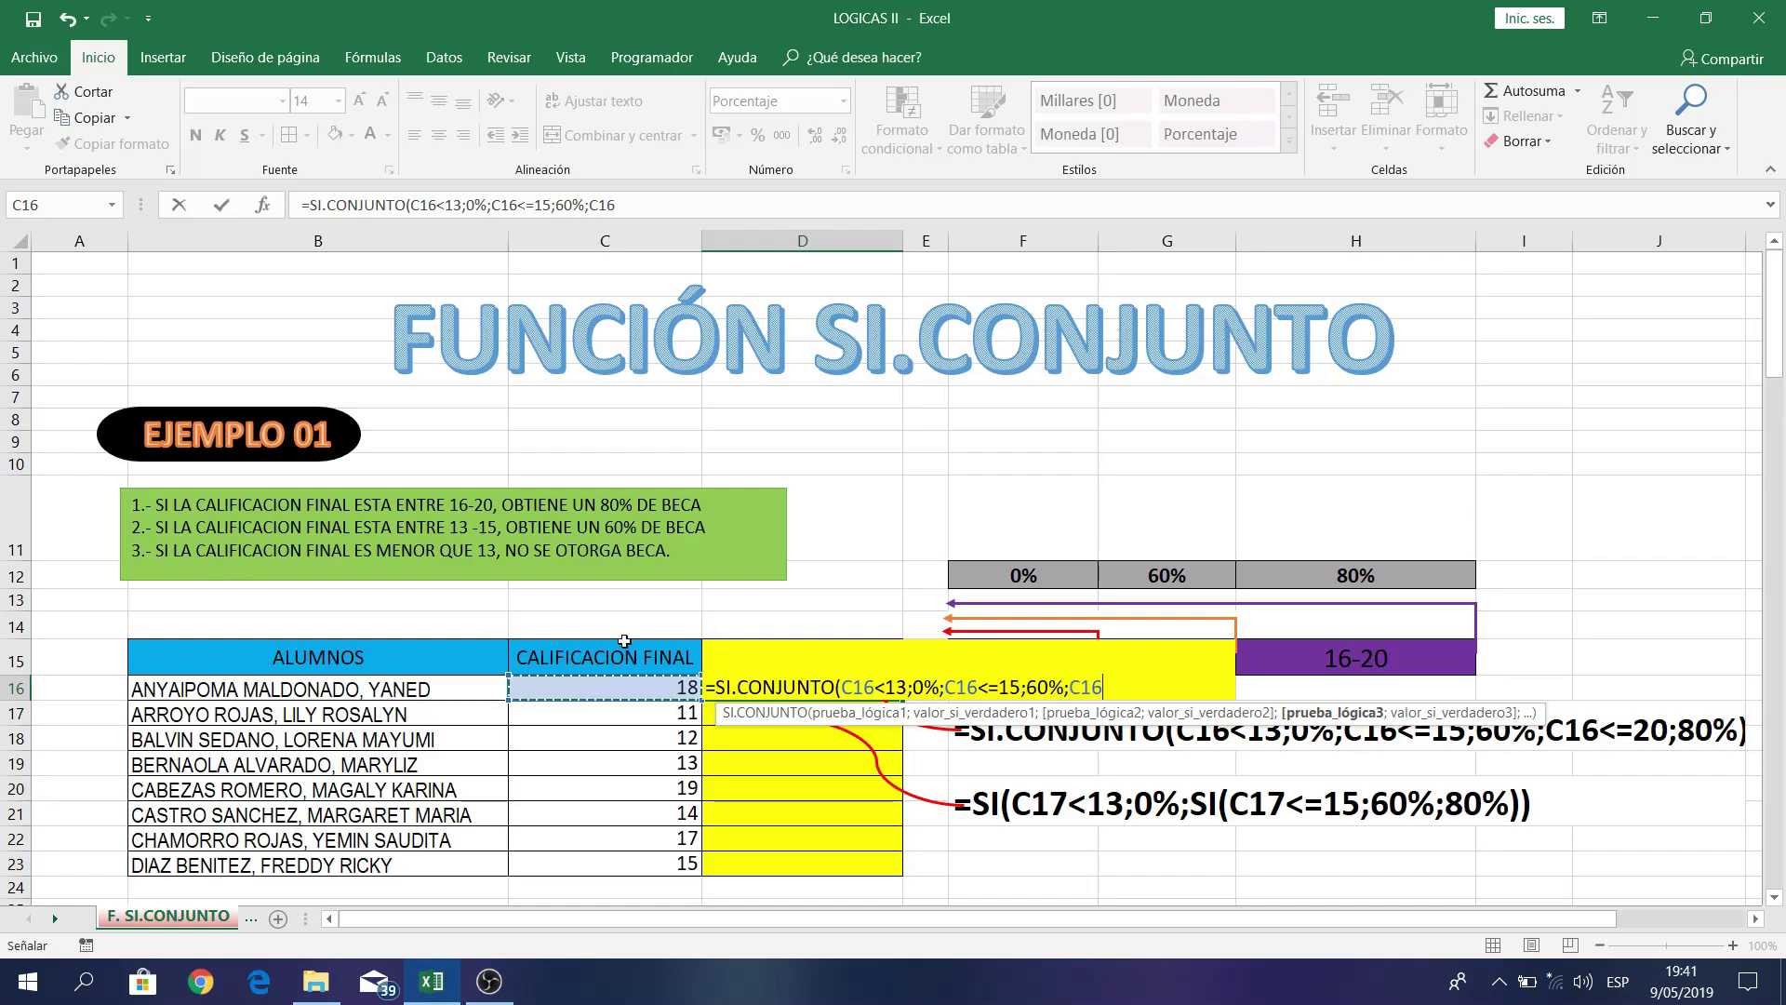
pyautogui.write('<')
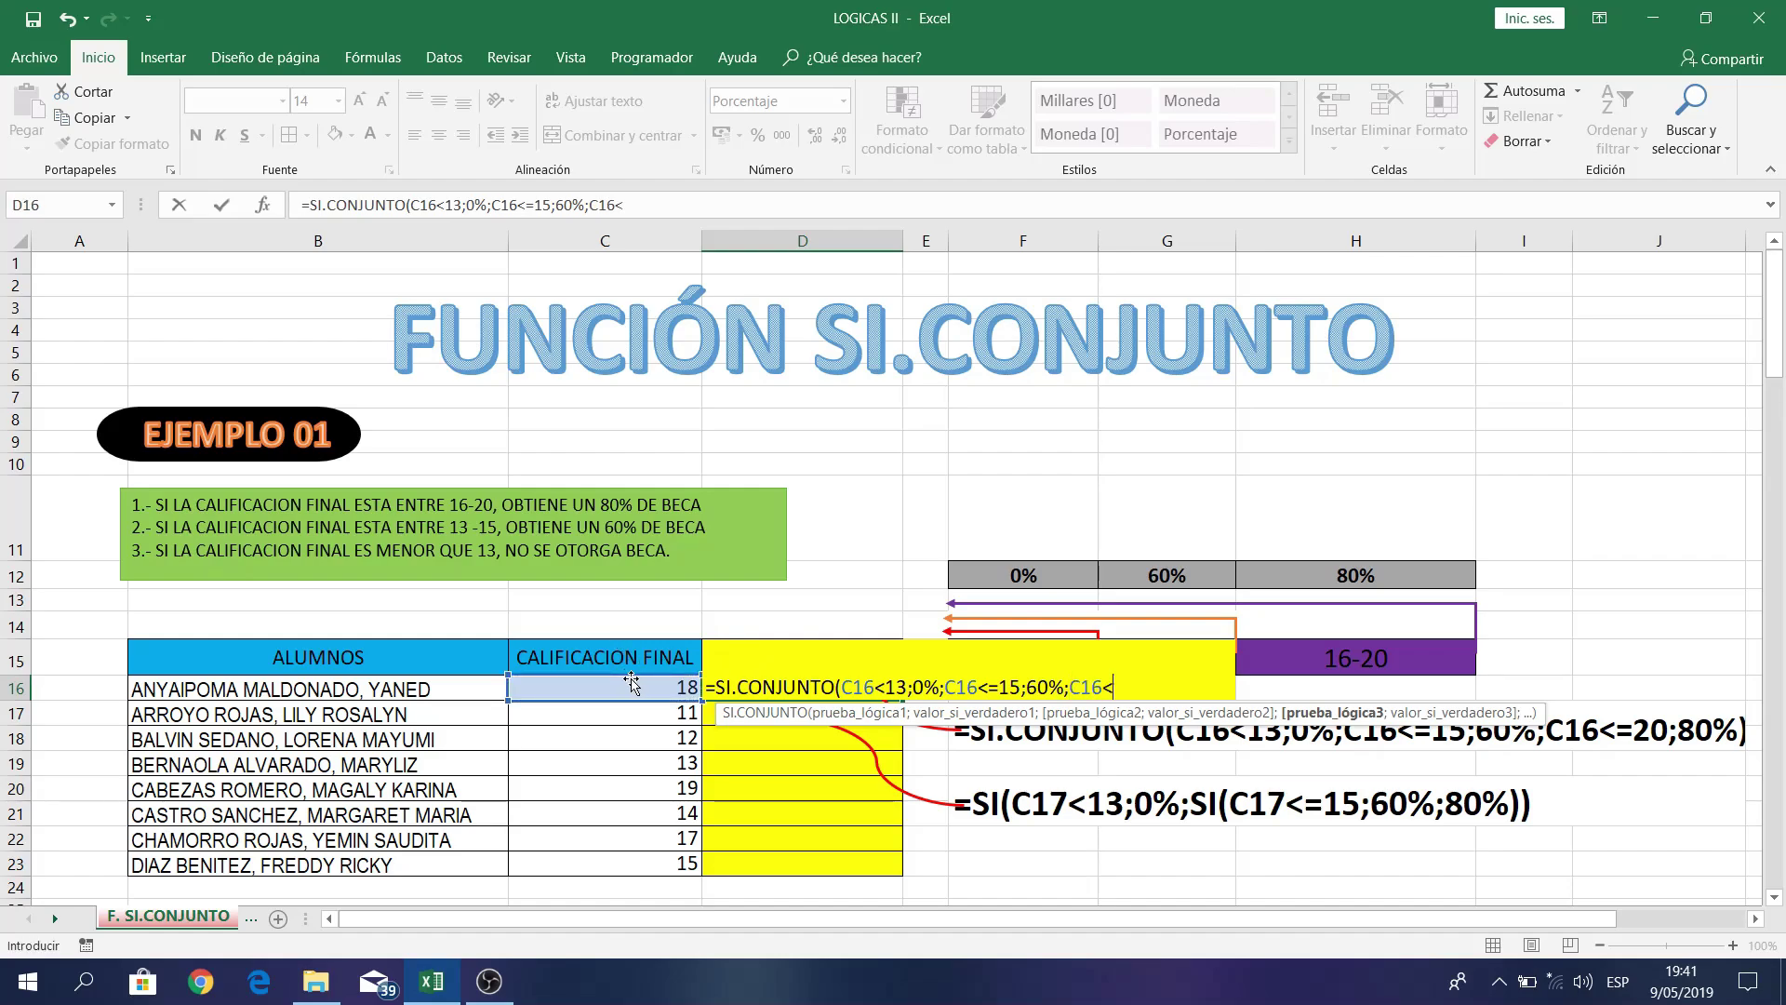
pyautogui.write('=')
pyautogui.write('20')
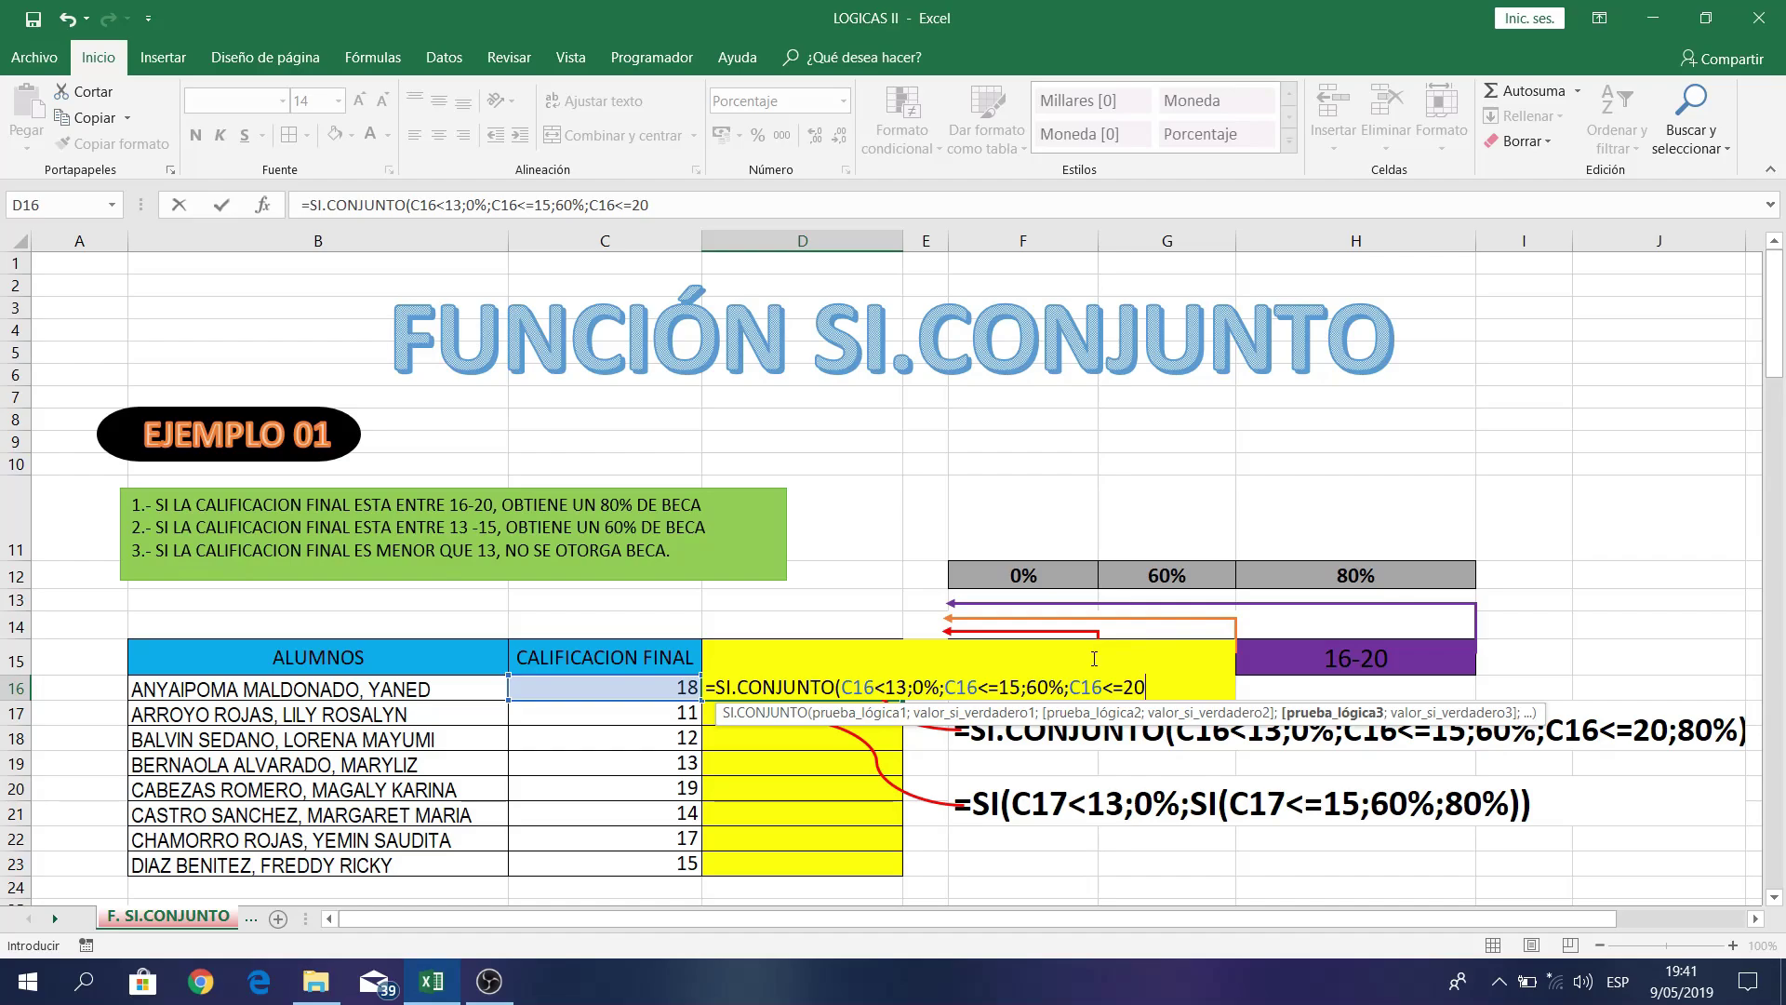
pyautogui.write(';')
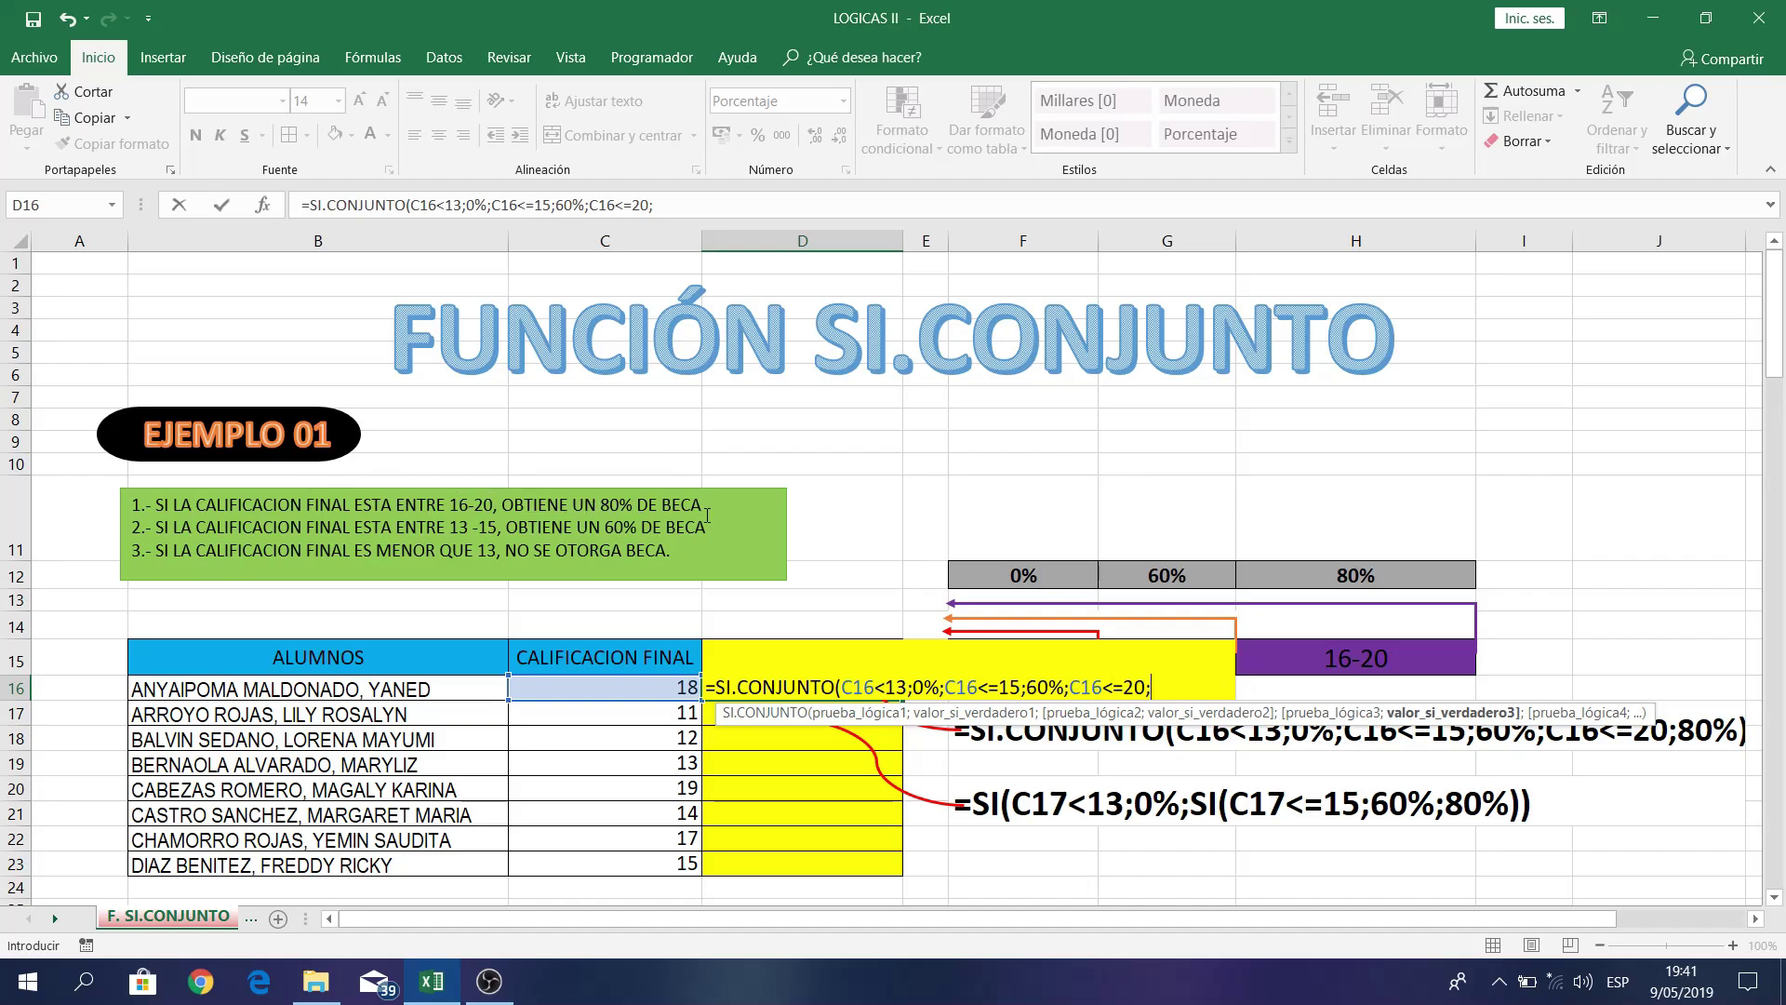
pyautogui.write('80')
pyautogui.write('%')
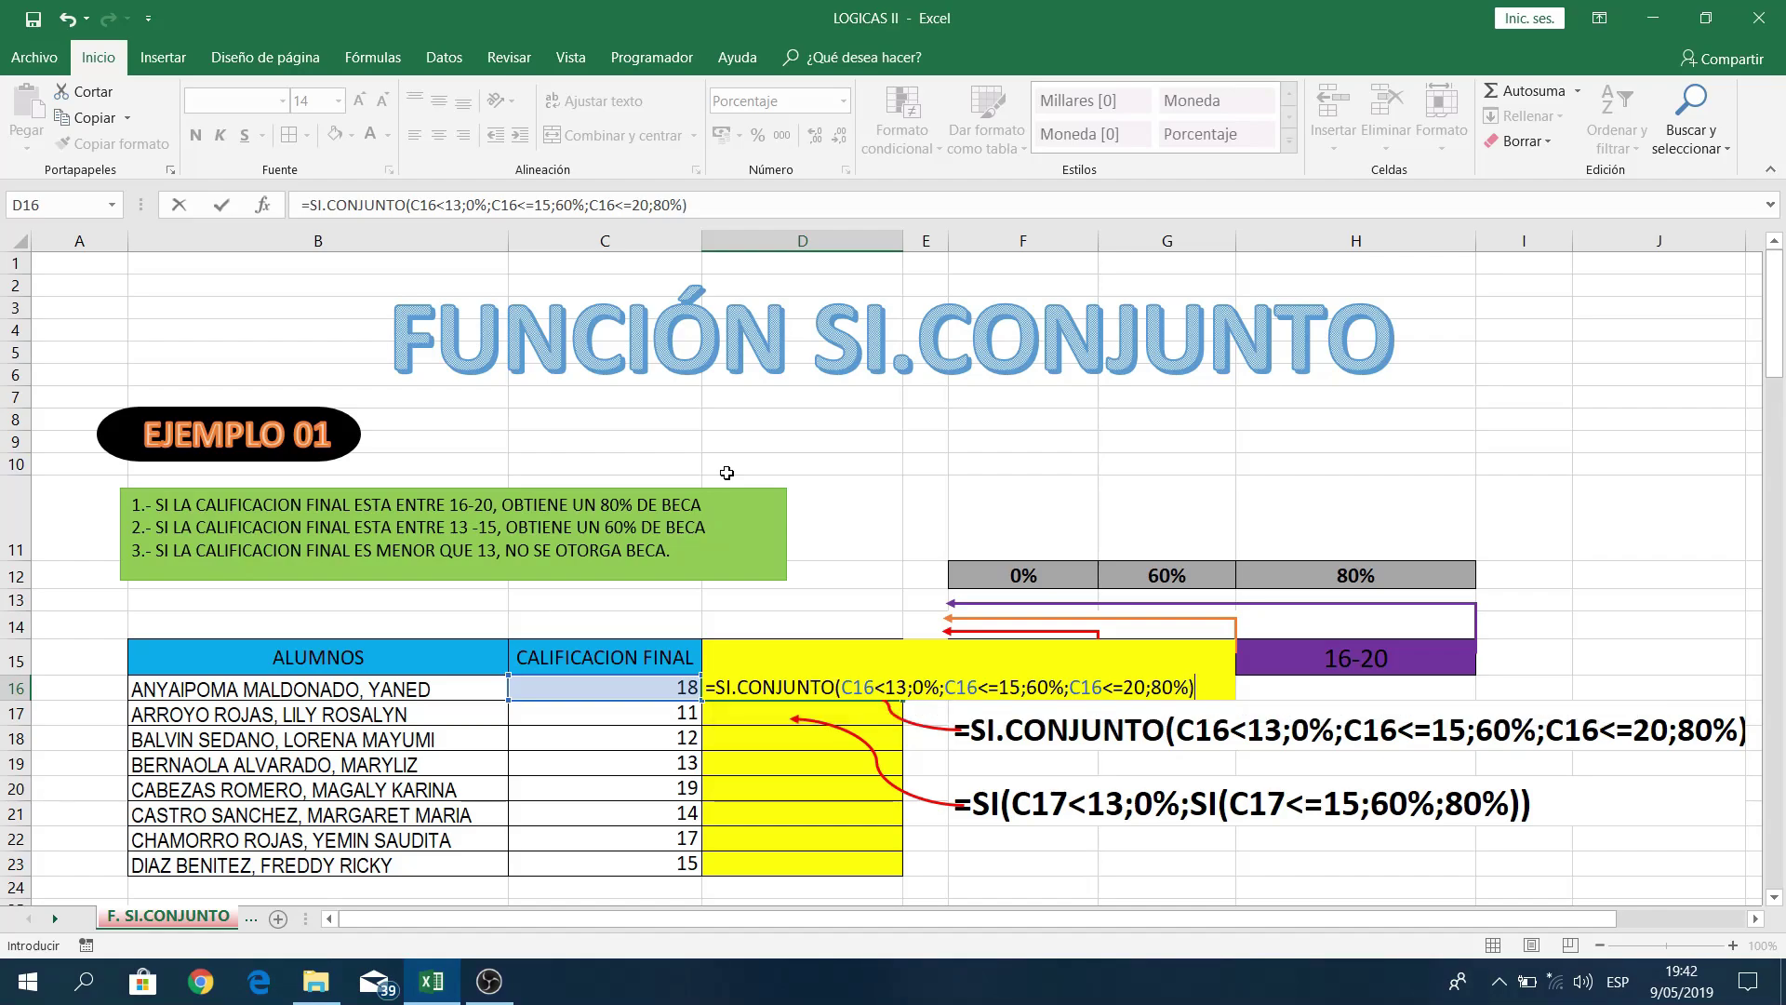
pyautogui.press('Return')
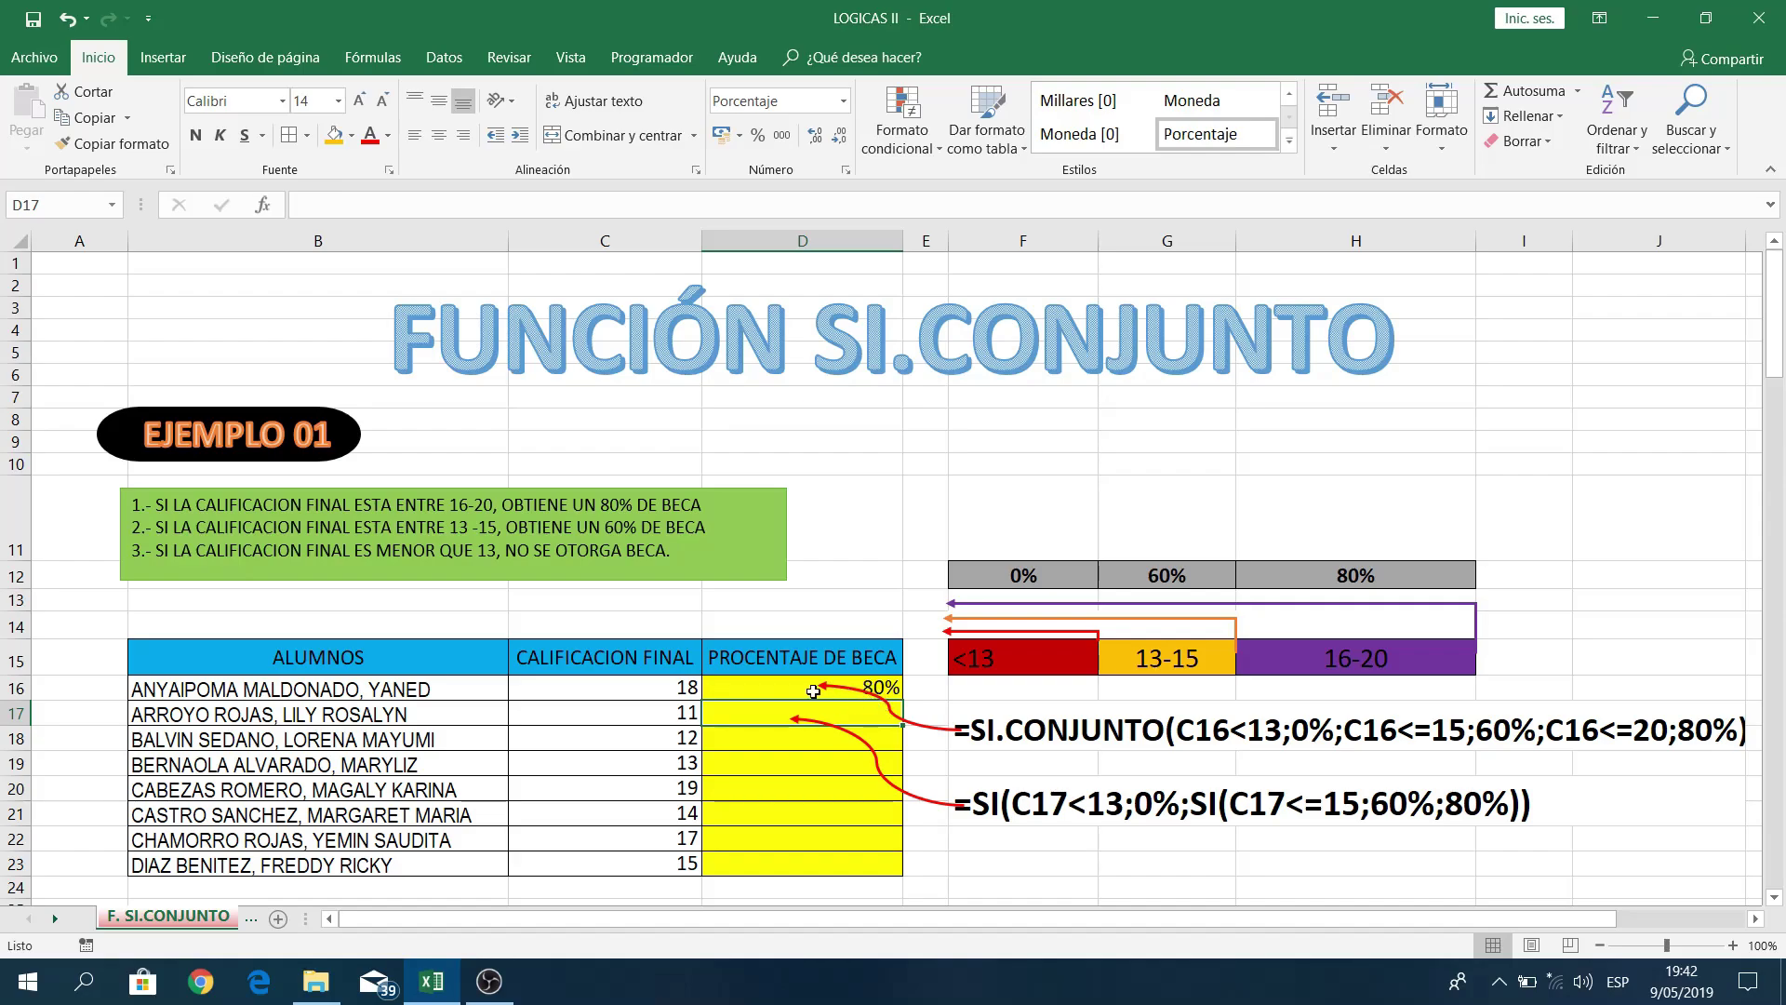
pyautogui.click(597, 695)
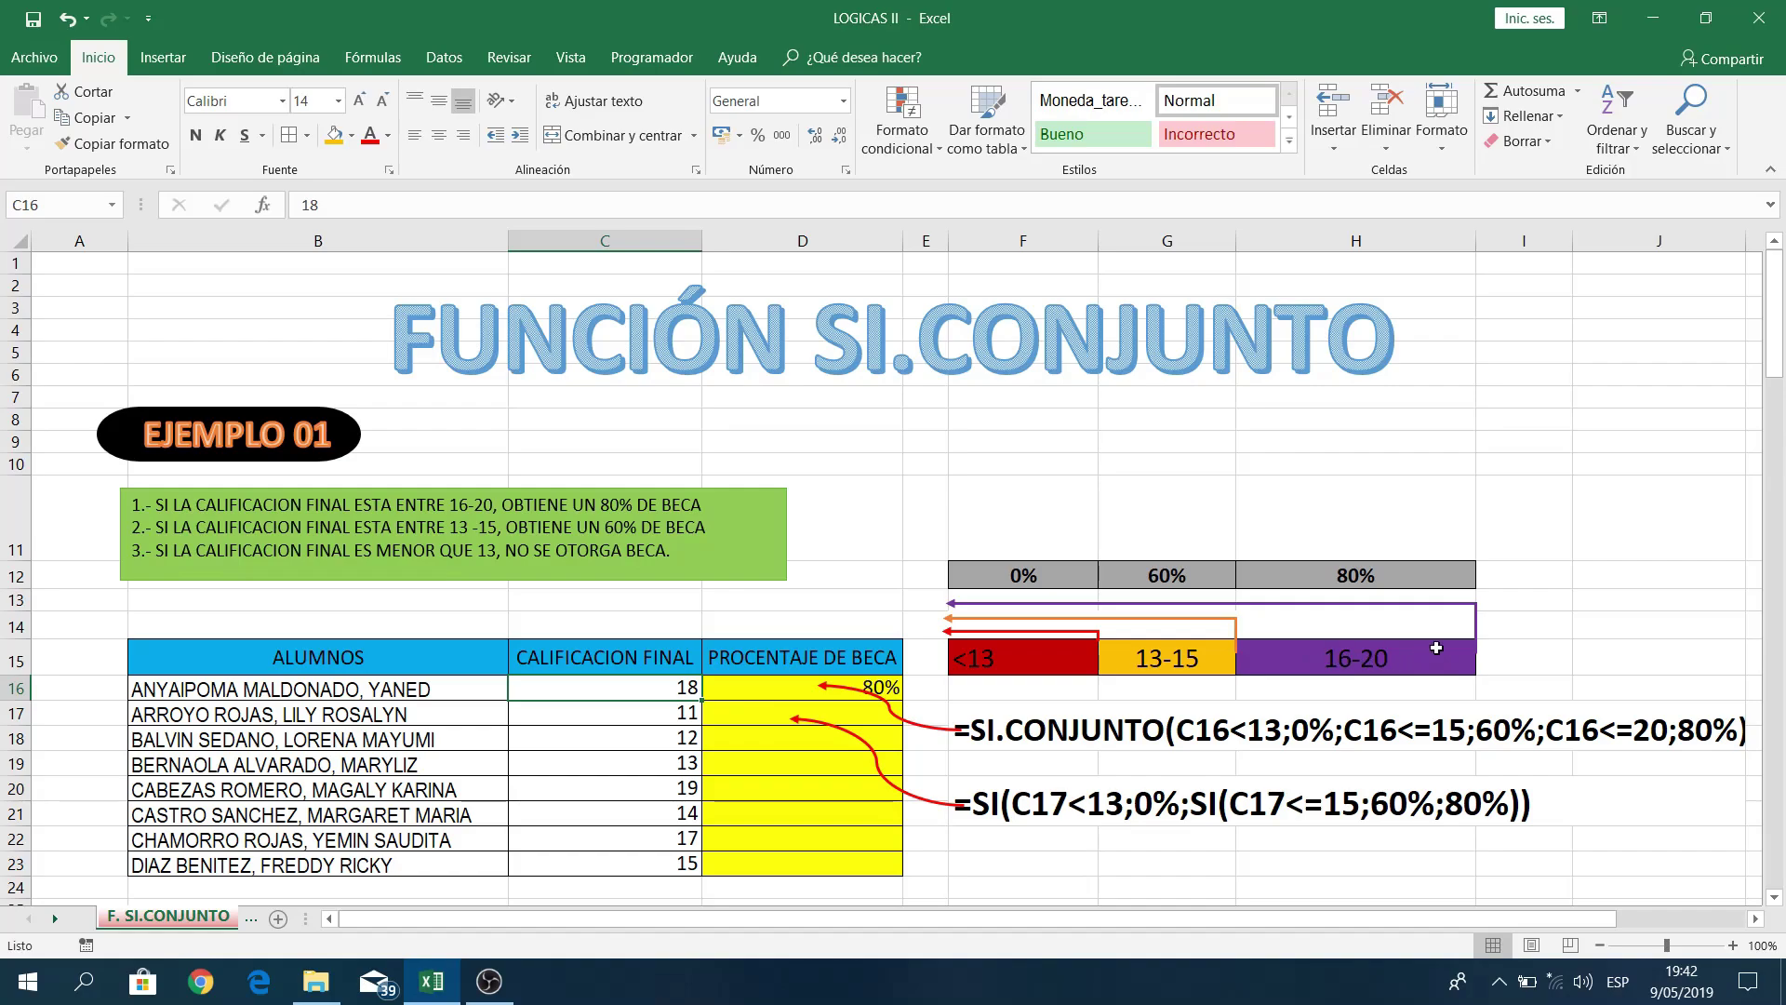
pyautogui.click(1430, 648)
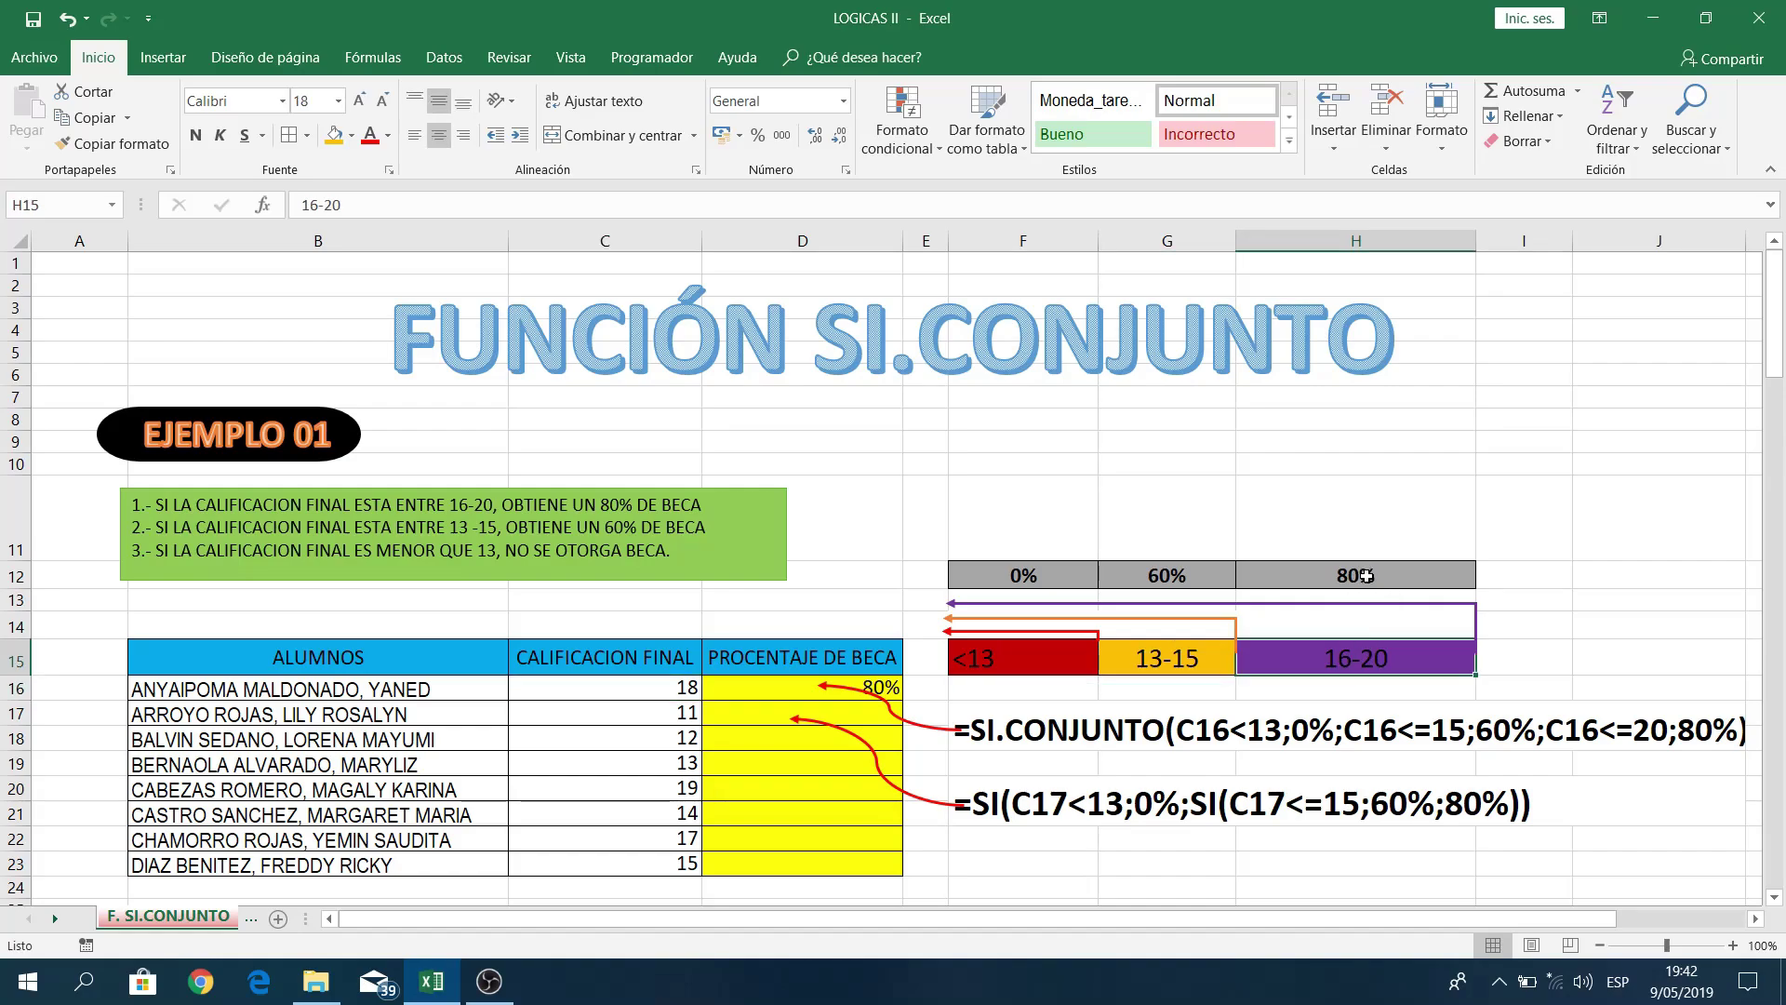
pyautogui.click(1366, 576)
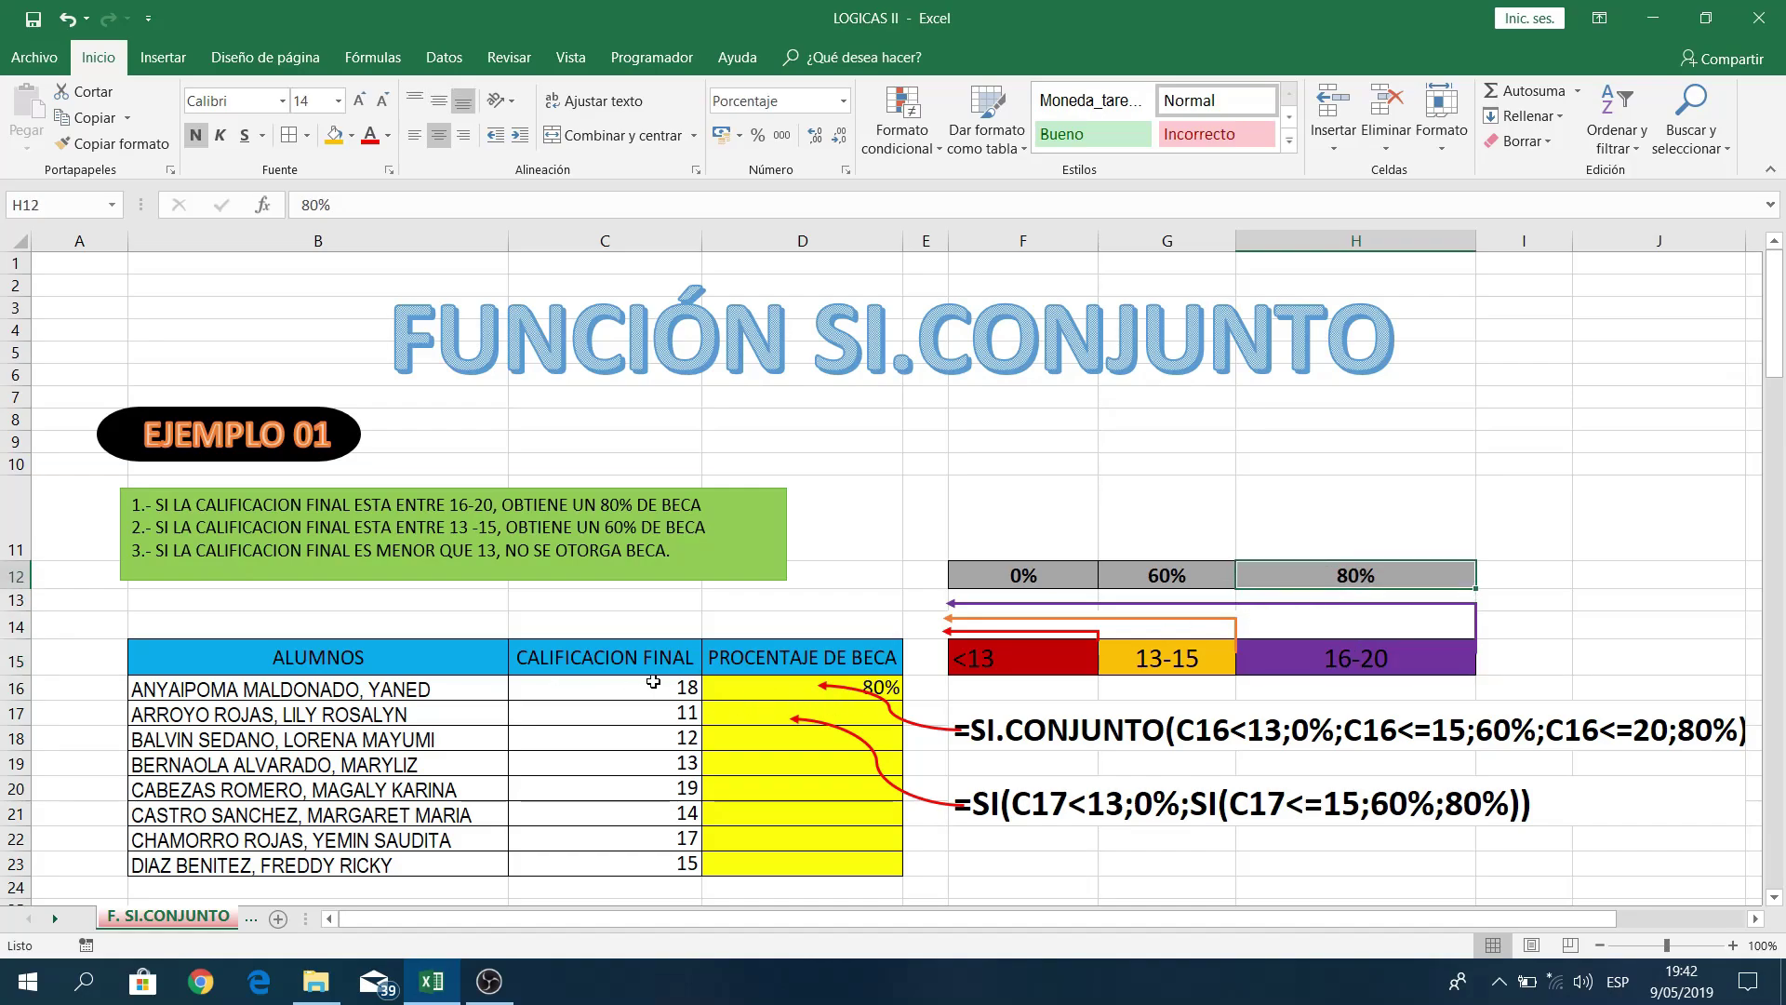
pyautogui.click(653, 682)
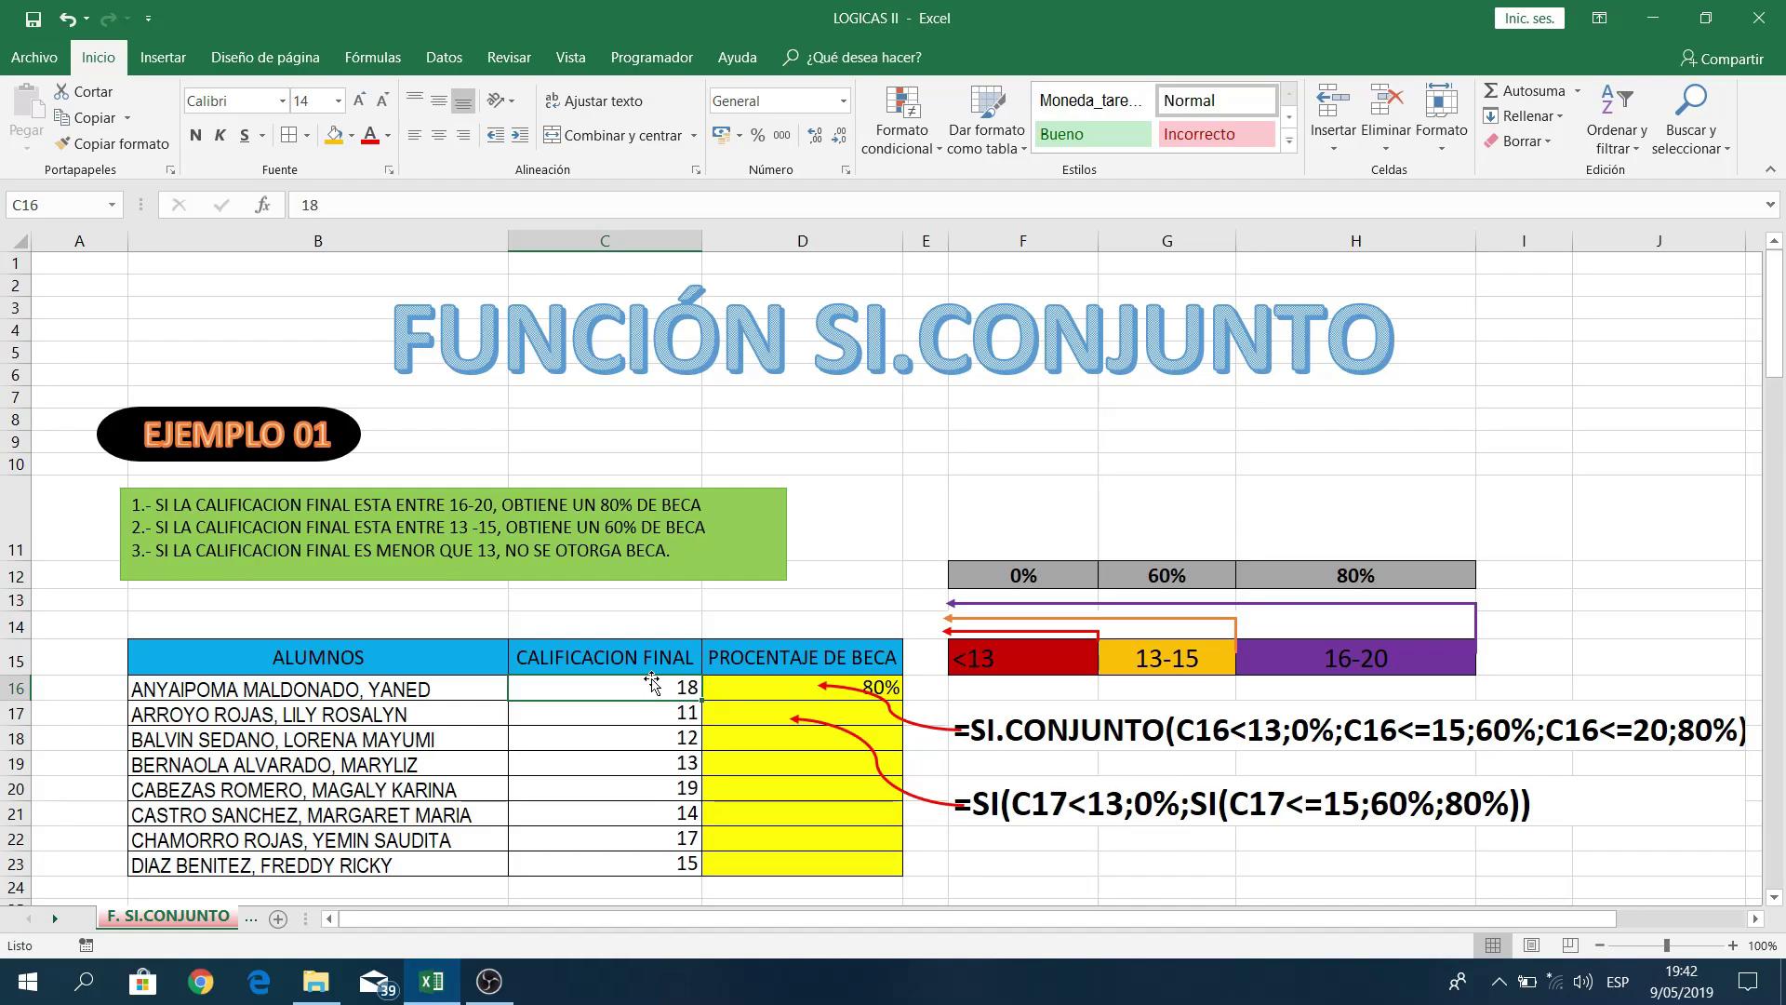
pyautogui.write('12')
# Step: Change C16 to 12, then to 15, checking D16 against the <13 and 13-15 bands
pyautogui.moveTo(653, 681); pyautogui.dragTo(651, 738)
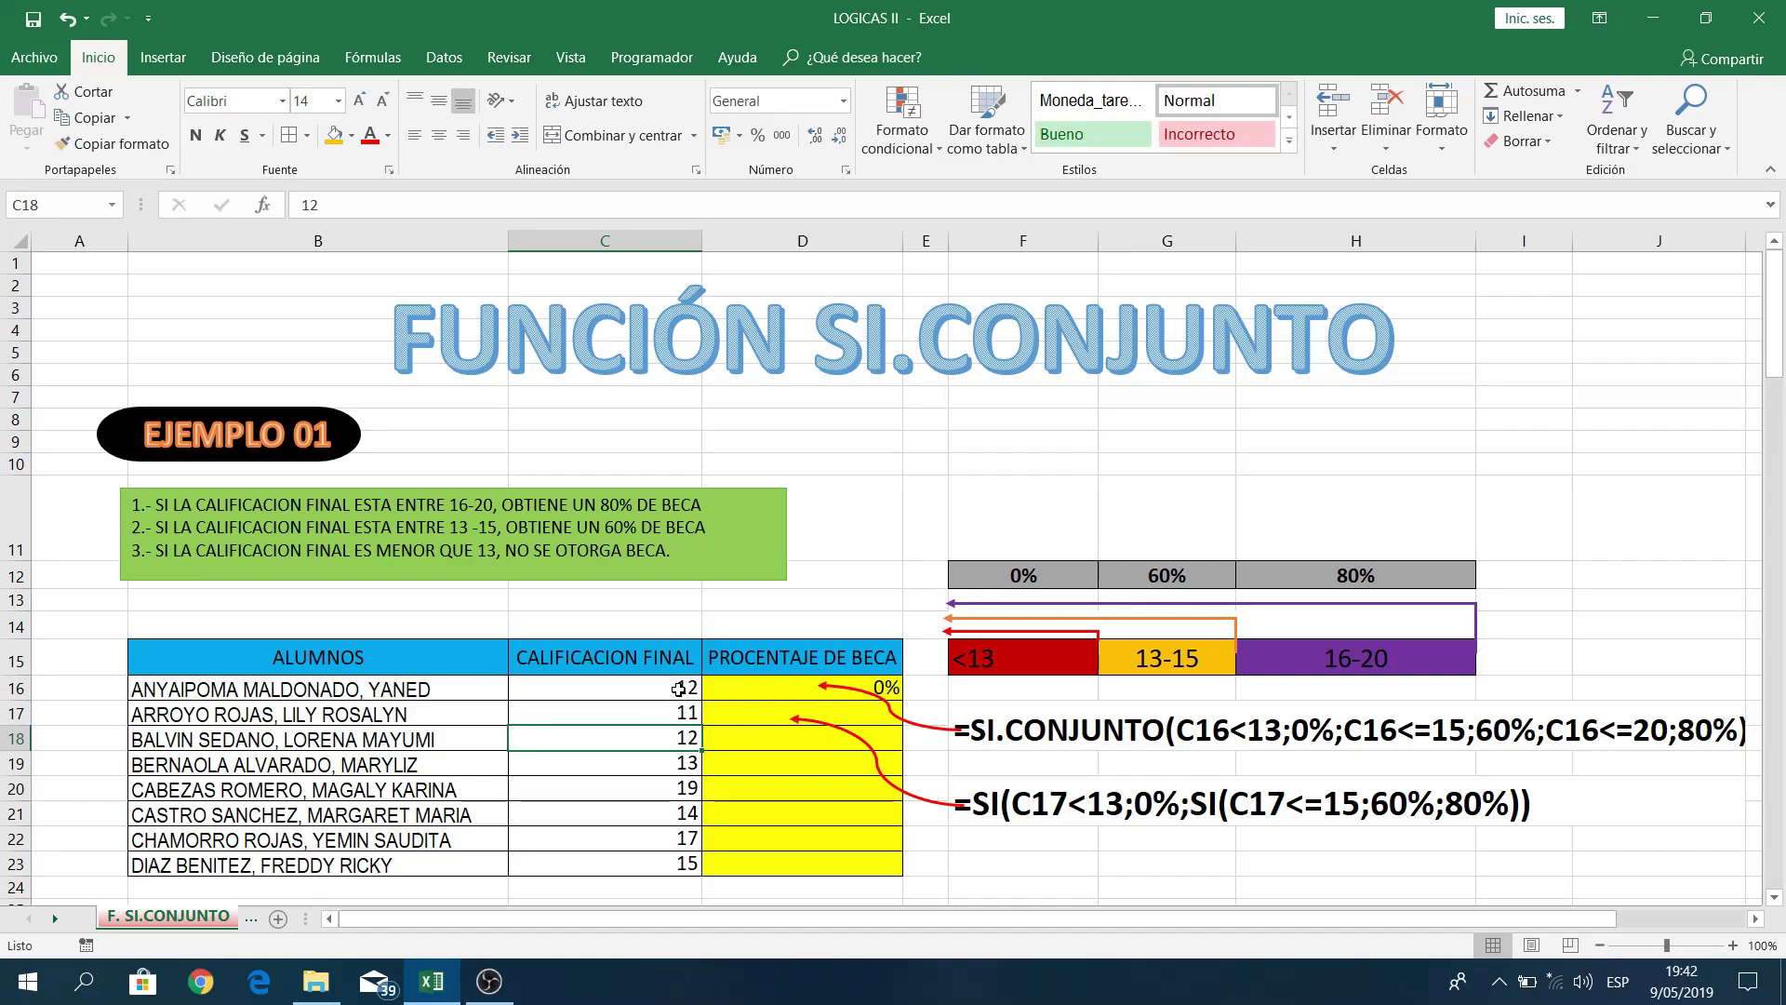
pyautogui.click(1023, 673)
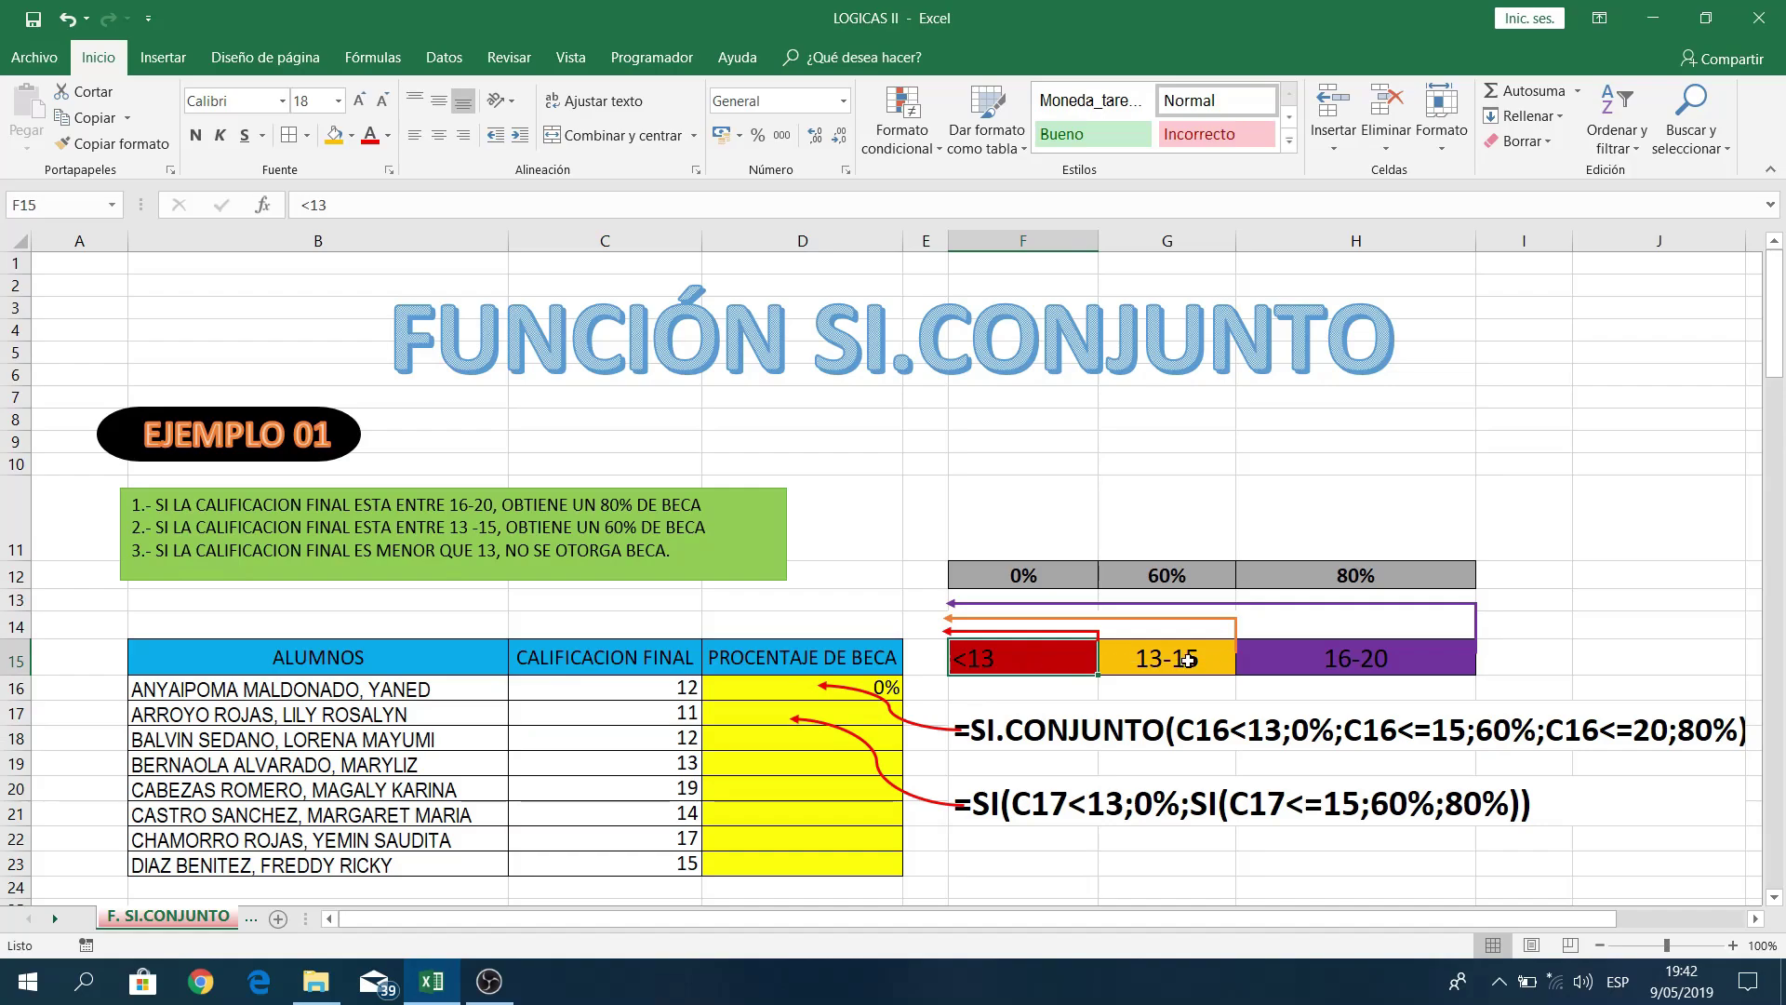
pyautogui.click(688, 687)
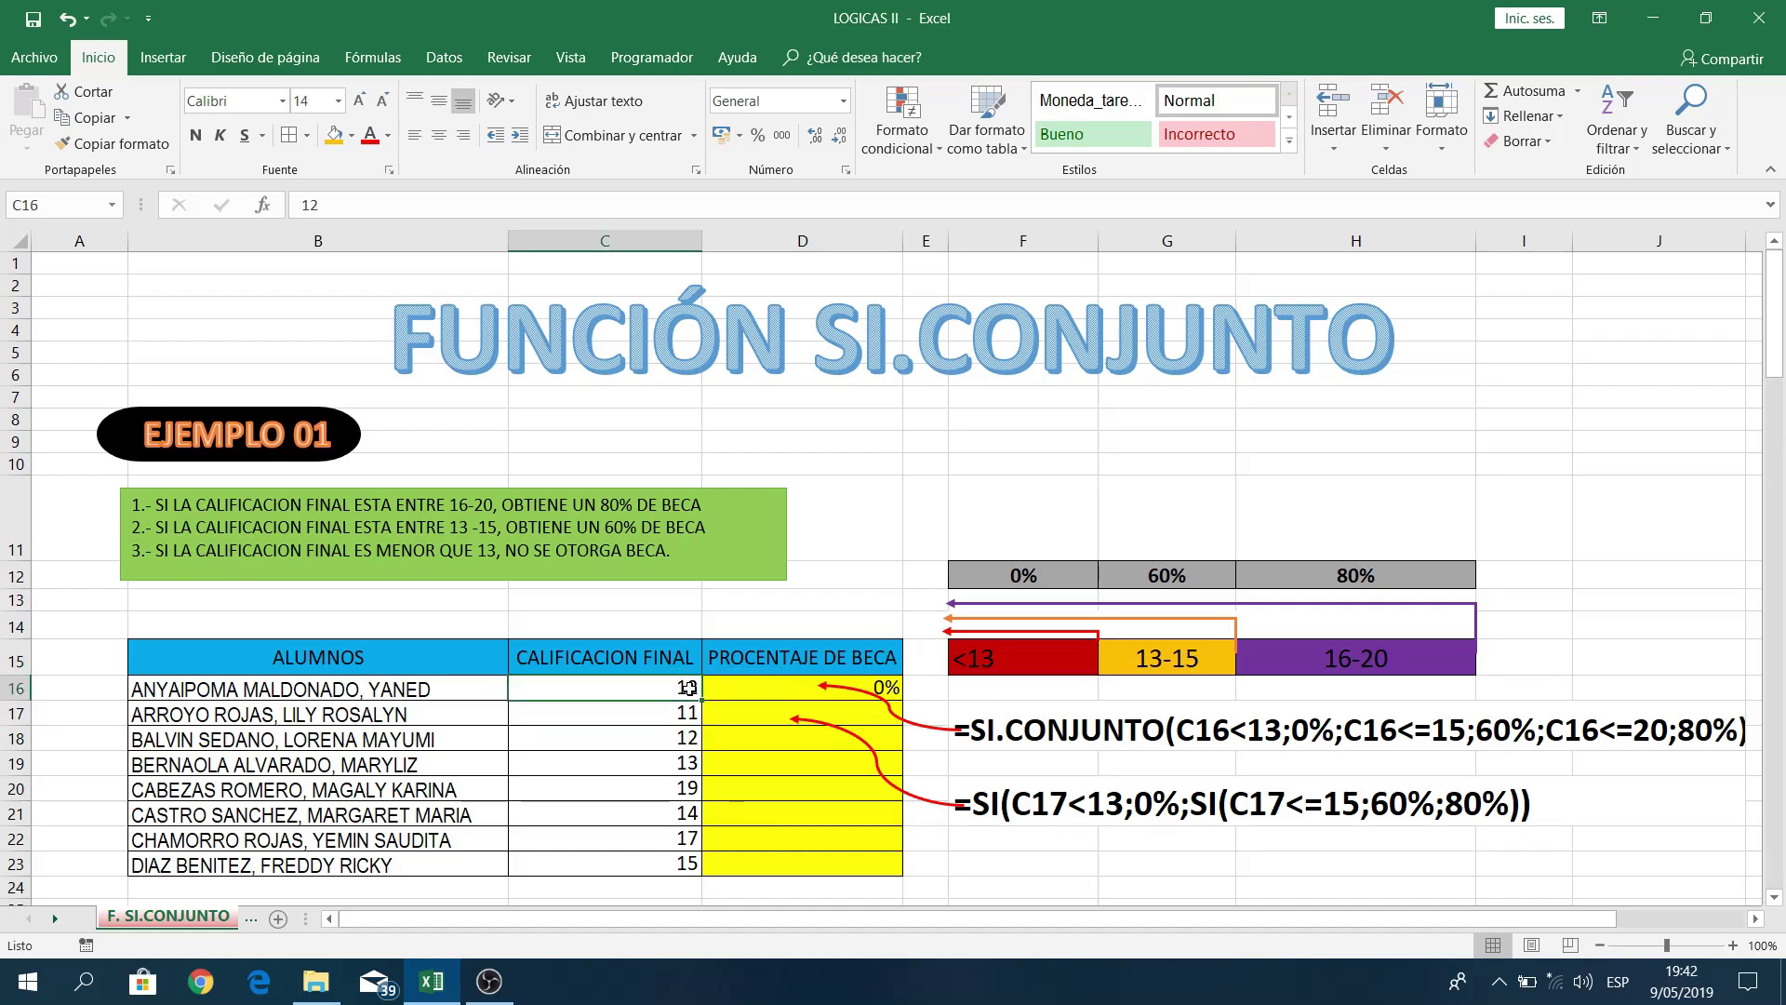
pyautogui.write('15')
pyautogui.press('Return')
pyautogui.press('Return')
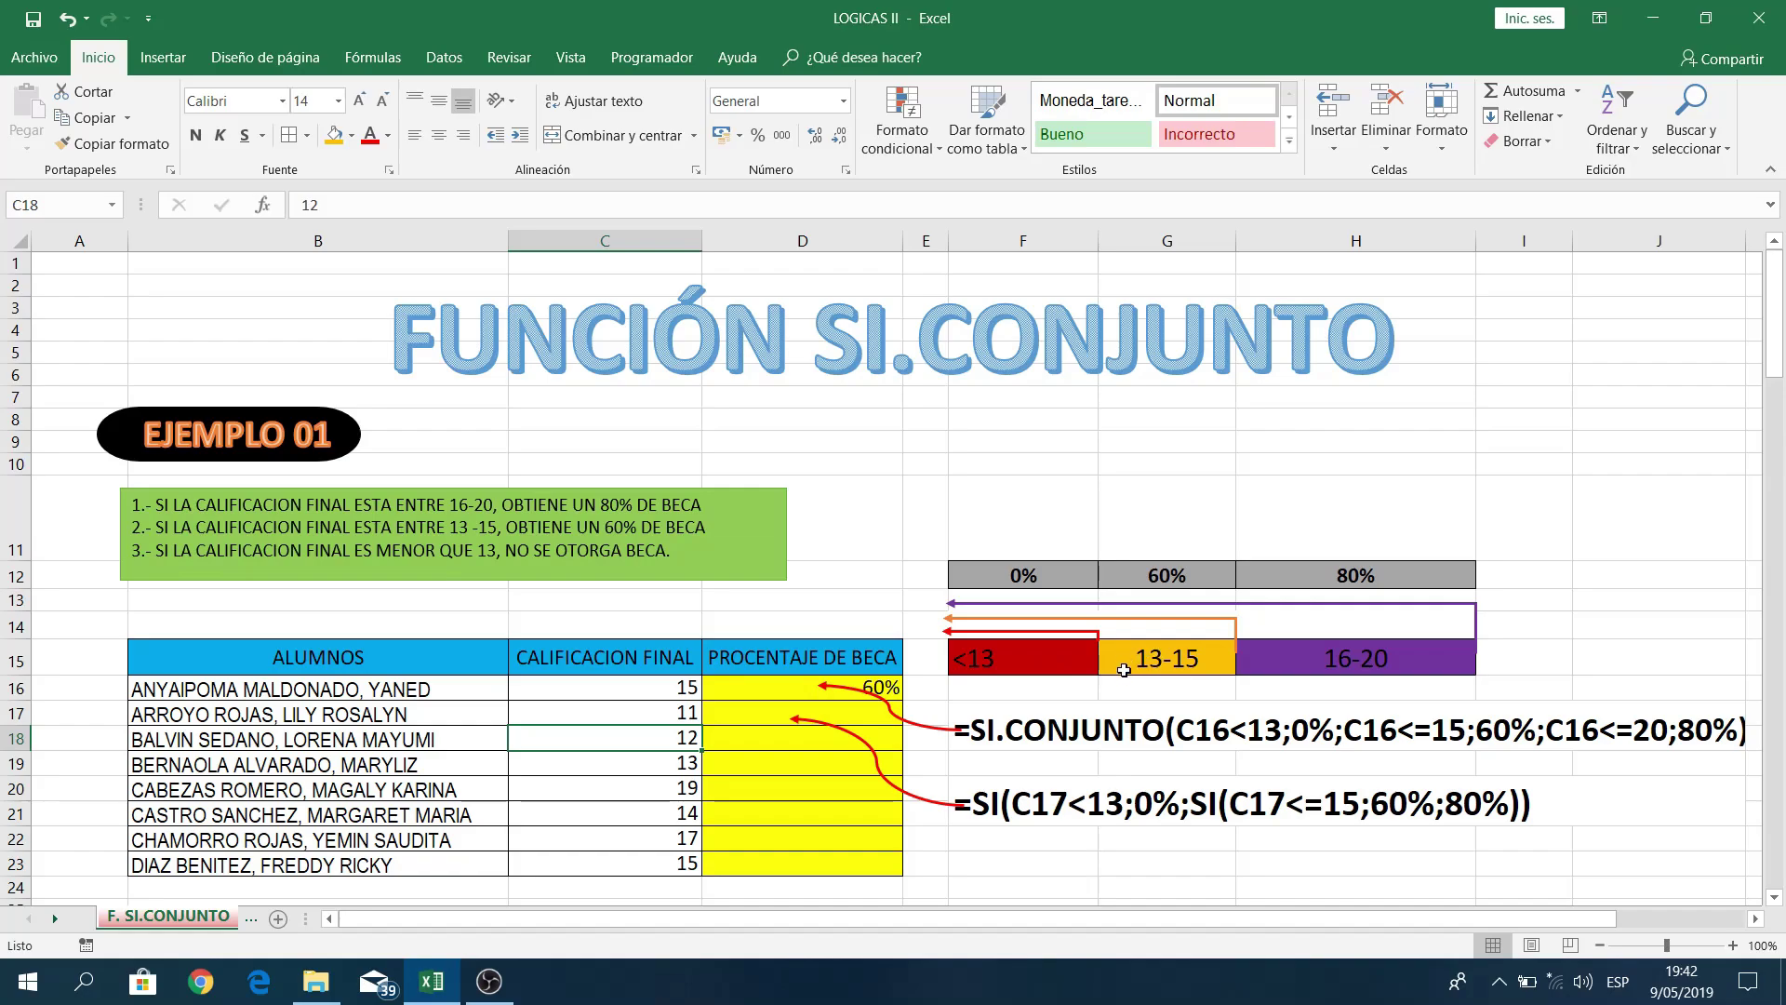
pyautogui.click(634, 688)
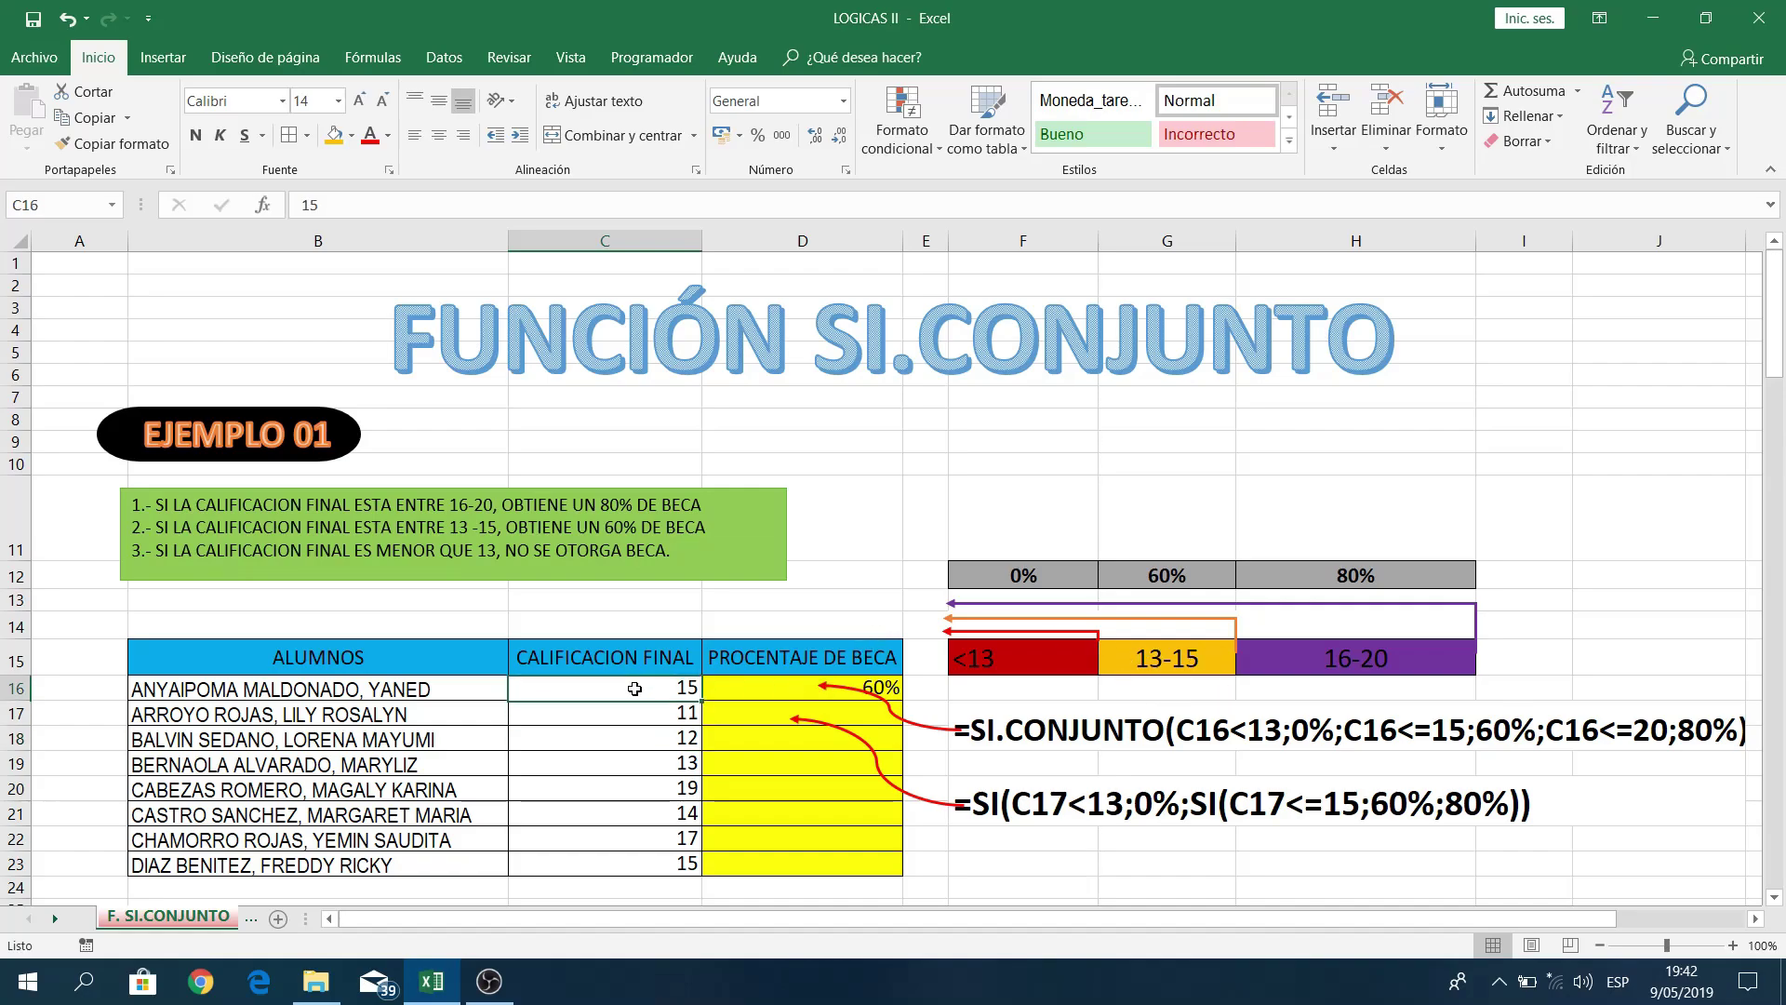
pyautogui.click(1152, 664)
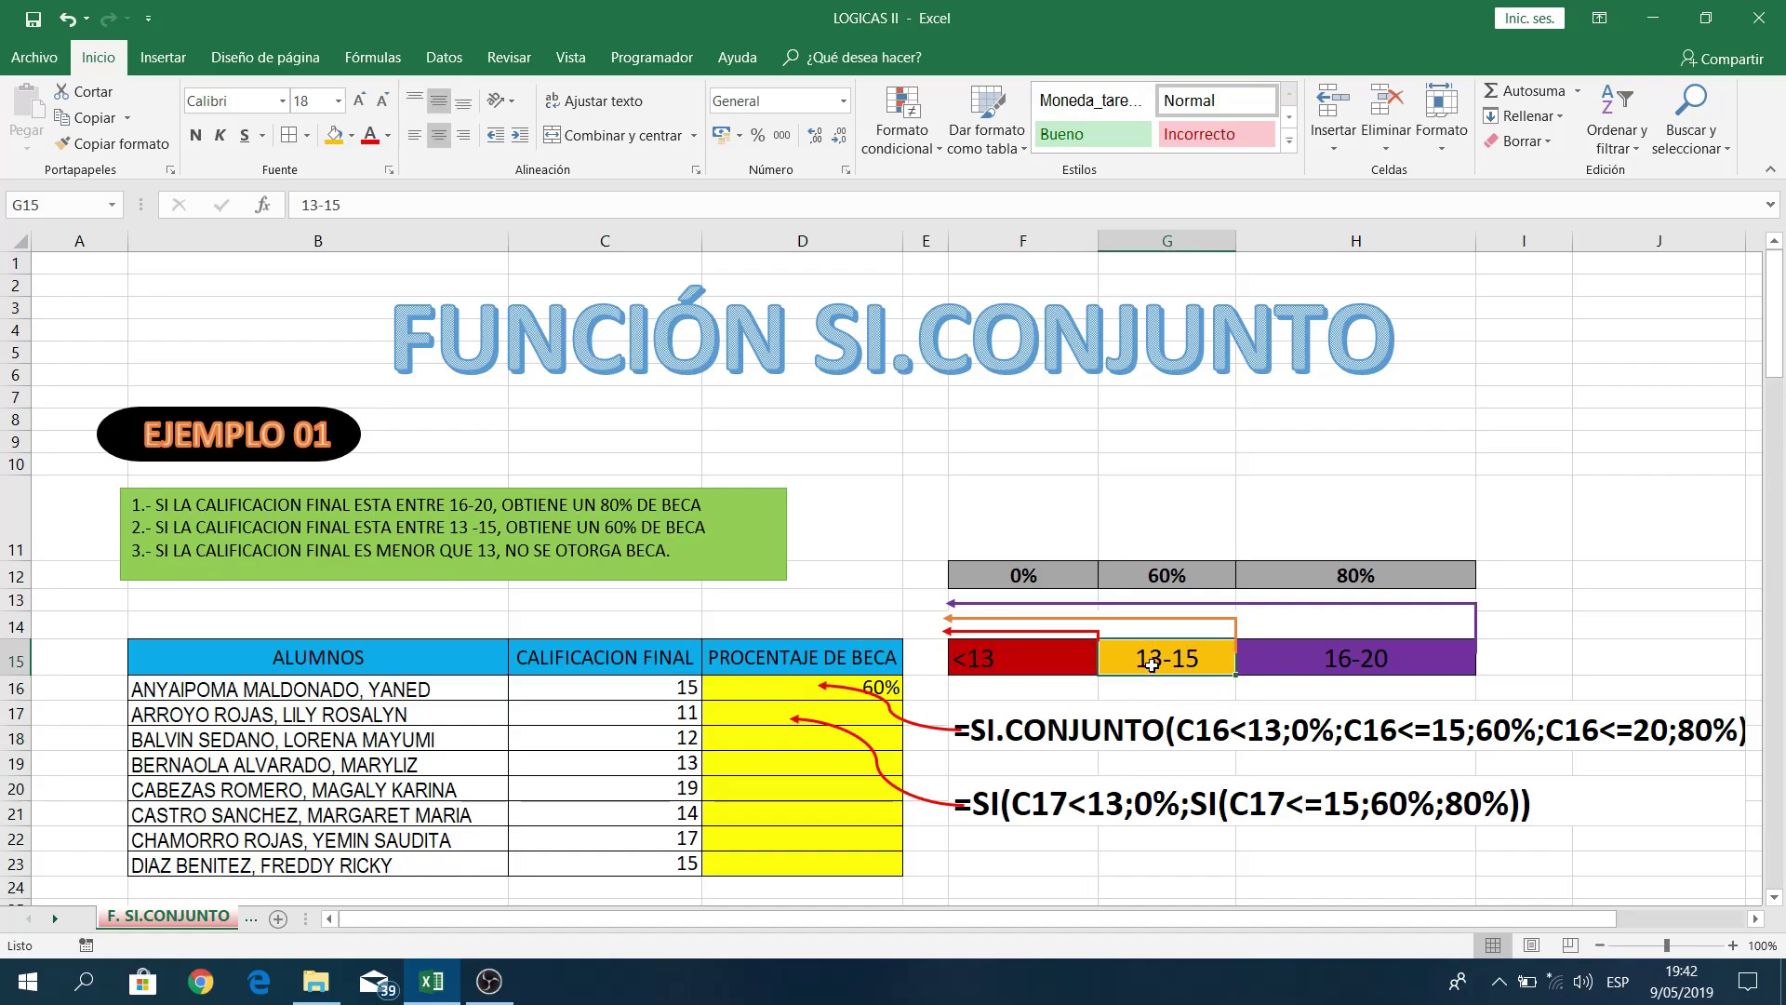
pyautogui.click(762, 714)
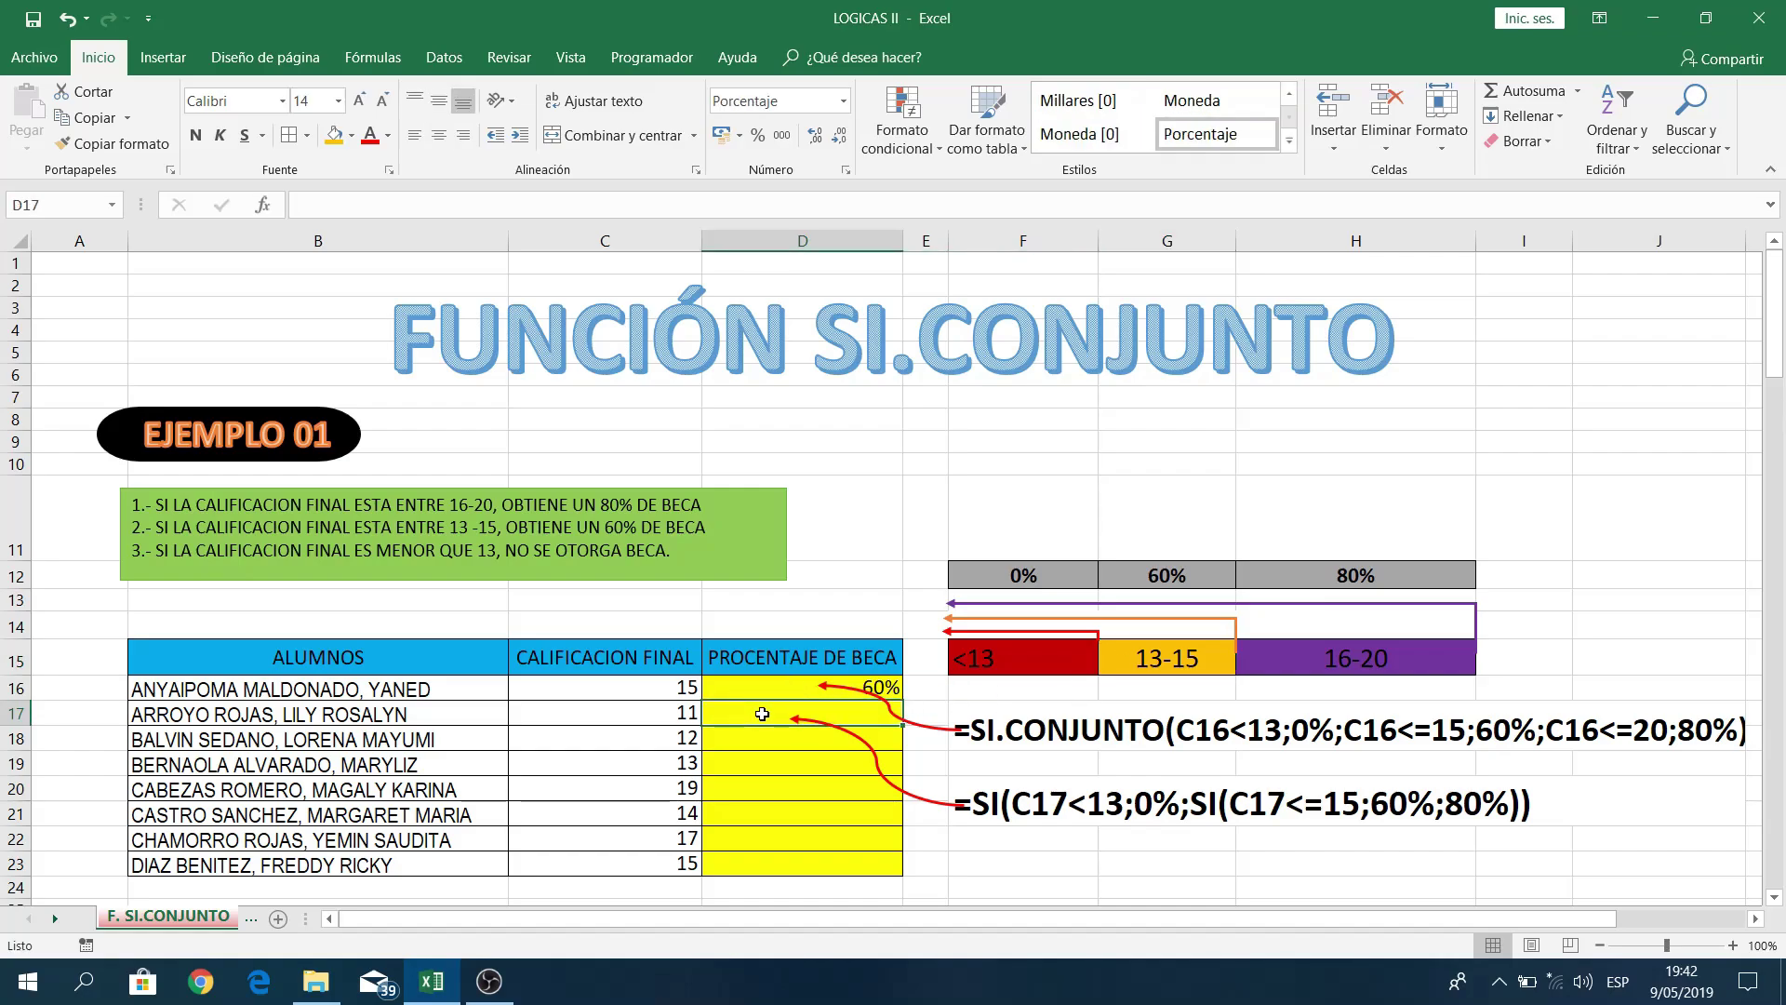